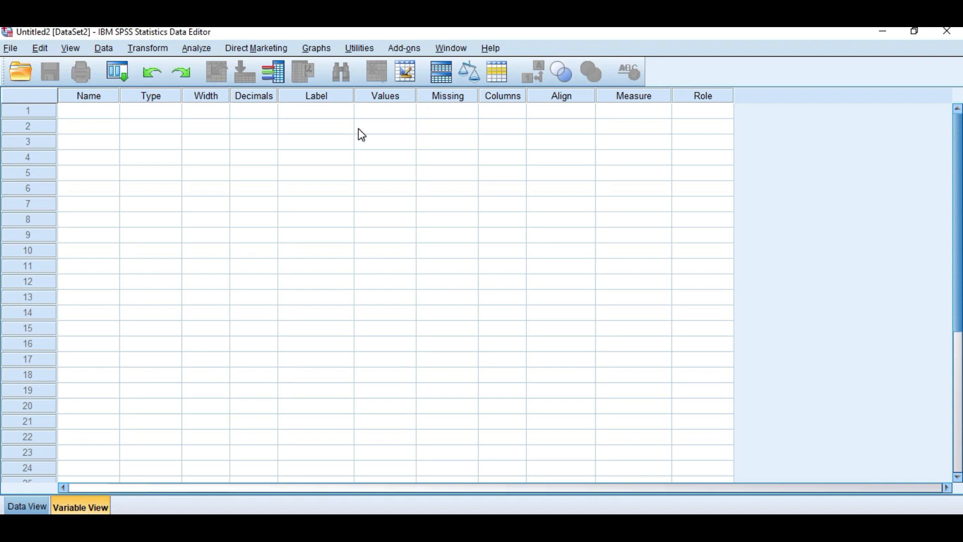
Switch to the PowerPoint lecture and display slide 5 with the table of serial numbers and self esteem scores.
{"action": "left_click", "coordinate": [883, 34]}
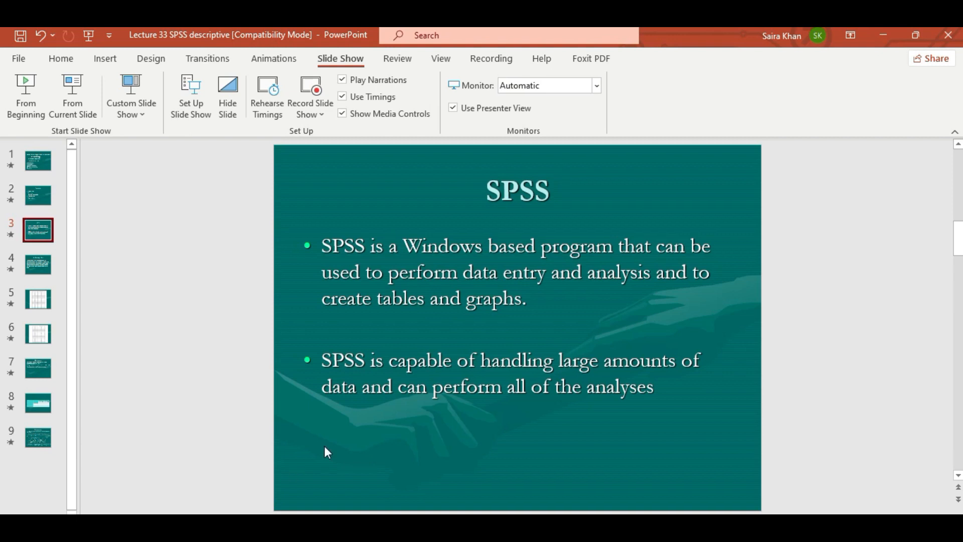
{"action": "key", "text": "alt+Tab"}
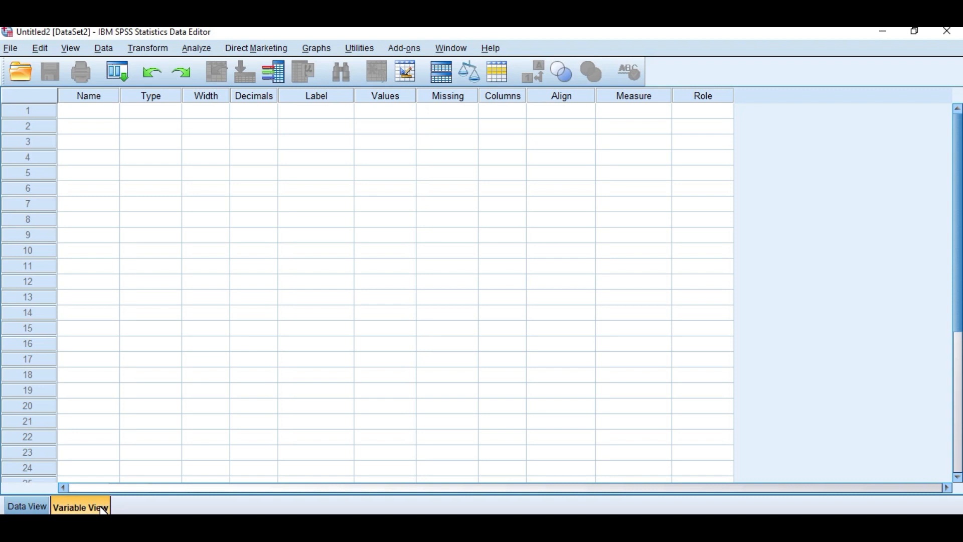
{"action": "left_click", "coordinate": [883, 33]}
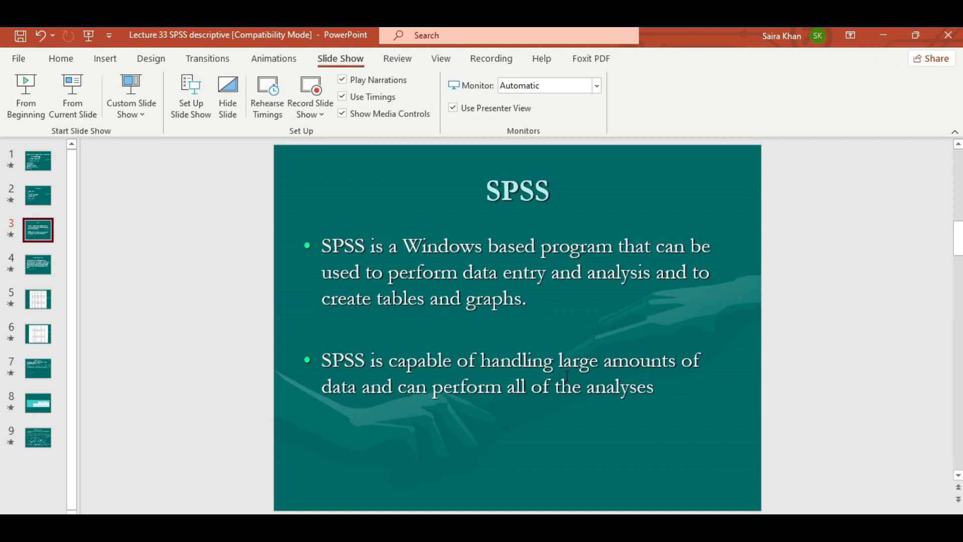
{"action": "left_click", "coordinate": [40, 306]}
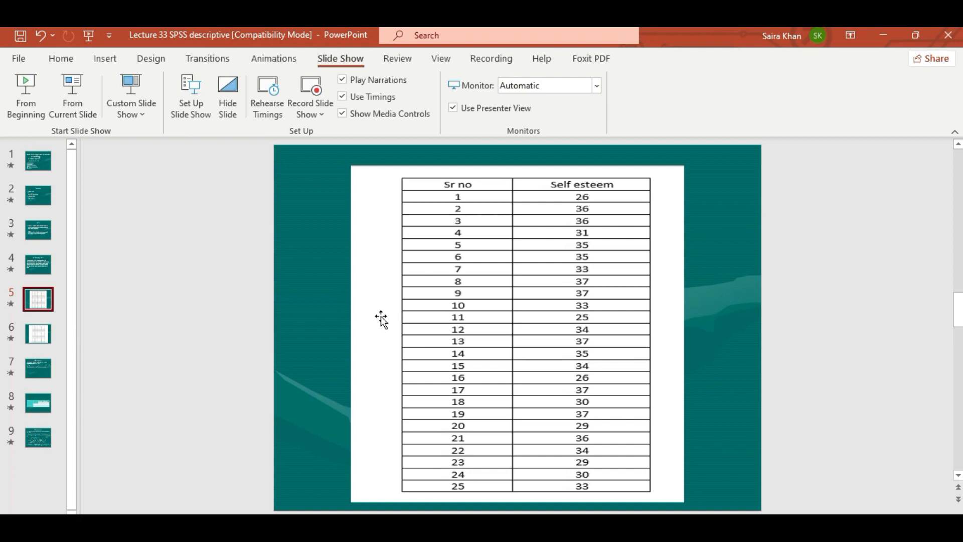
Reduce the PowerPoint window from full screen and arrange it over the right half of the desktop, extended to the lower screen edge.
{"action": "left_click", "coordinate": [916, 35]}
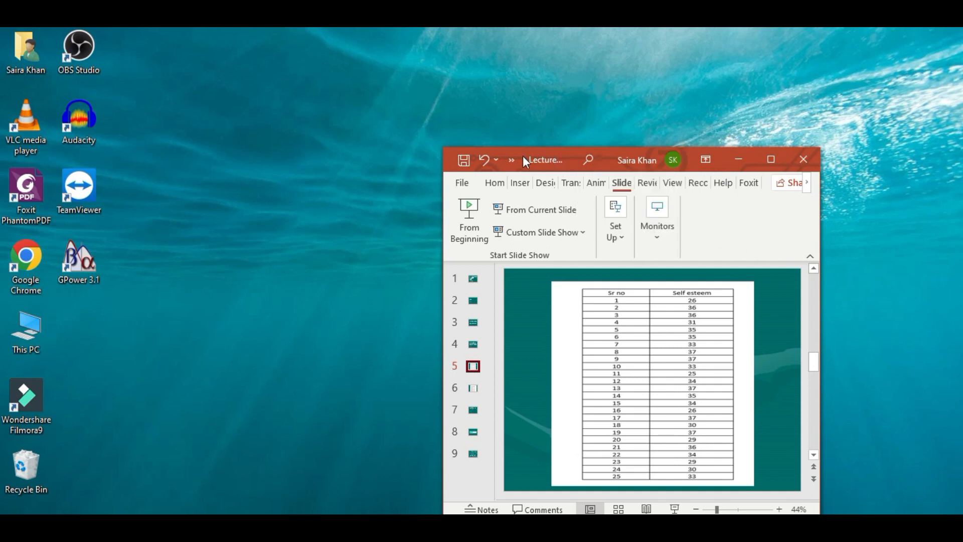
{"action": "left_click_drag", "start_coordinate": [535, 149], "coordinate": [619, 43]}
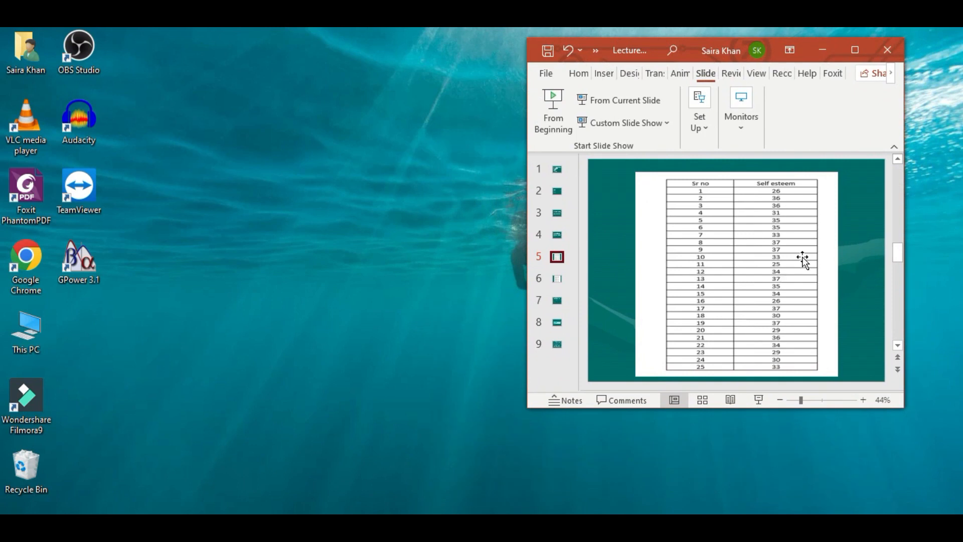
{"action": "left_click_drag", "start_coordinate": [903, 224], "coordinate": [962, 207]}
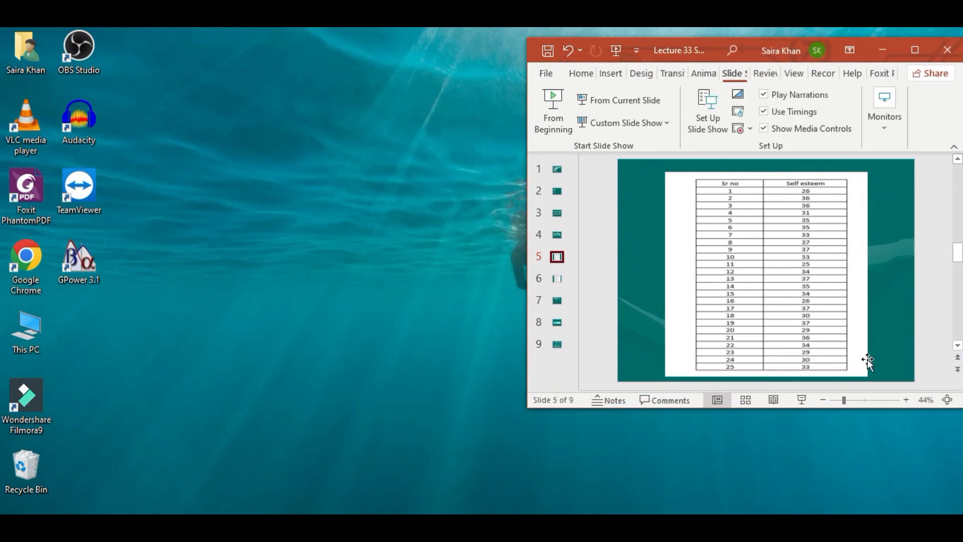
{"action": "left_click_drag", "start_coordinate": [768, 406], "coordinate": [768, 513]}
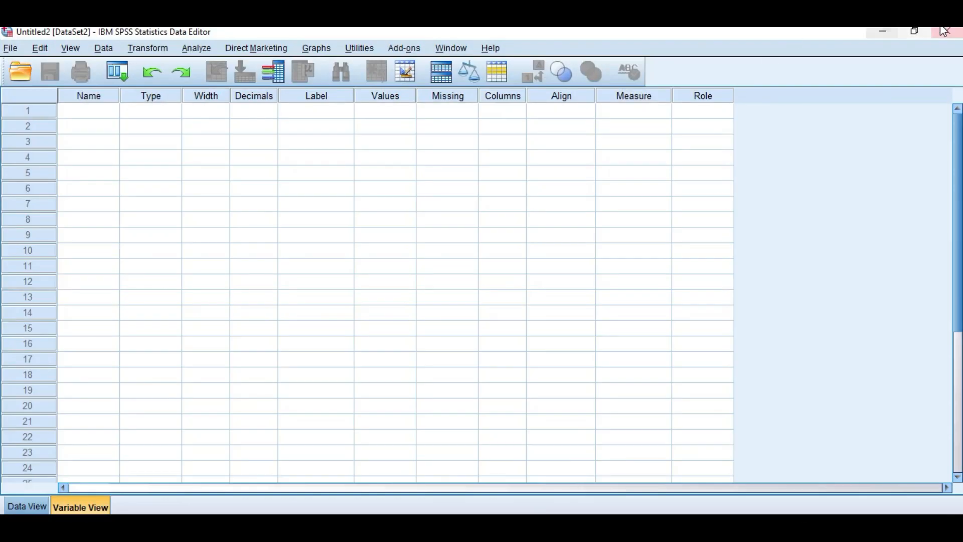
Switch to SPSS and arrange its reduced window beside the slide table, extended to the lower screen edge.
{"action": "left_click", "coordinate": [914, 31]}
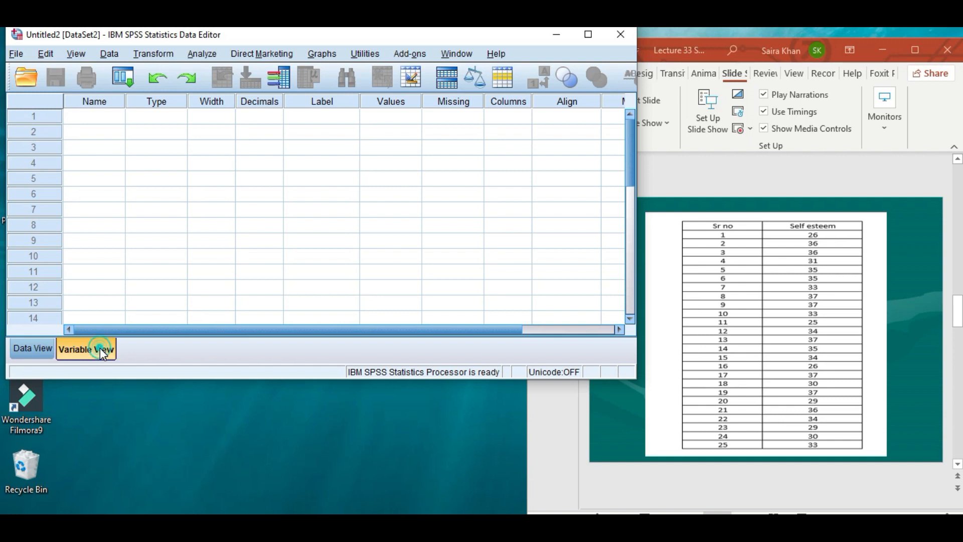
{"action": "left_click", "coordinate": [93, 118]}
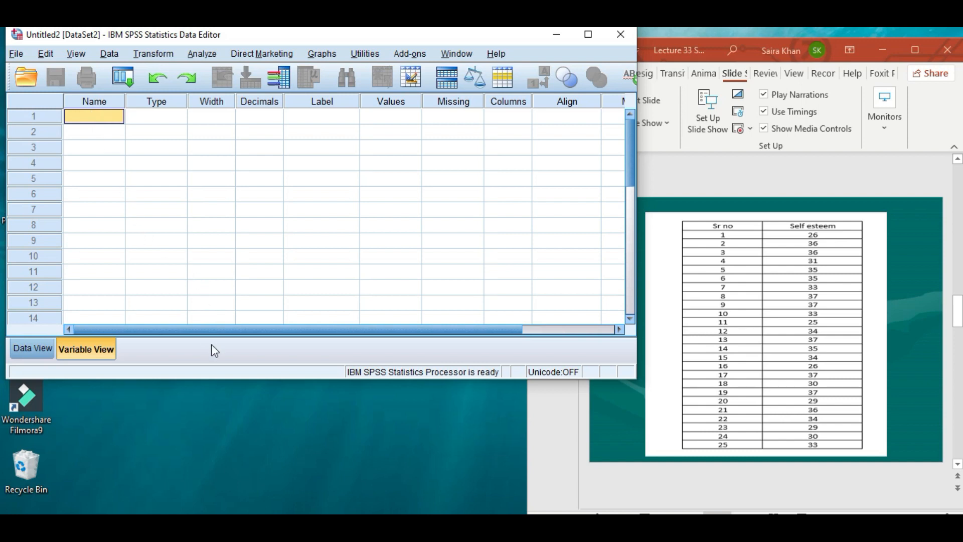
{"action": "left_click_drag", "start_coordinate": [264, 382], "coordinate": [254, 515]}
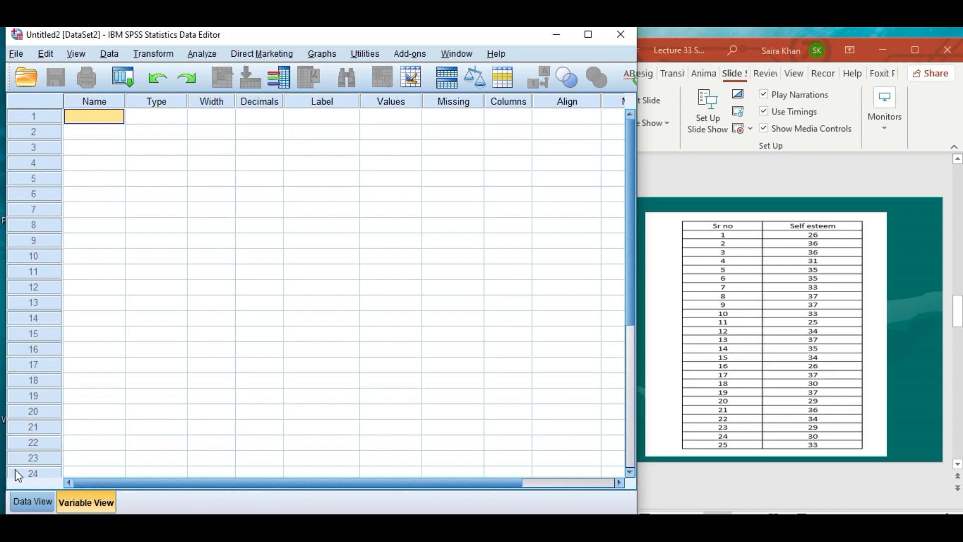
Define the first variable in Variable View with the name srno.
{"action": "left_click", "coordinate": [29, 503]}
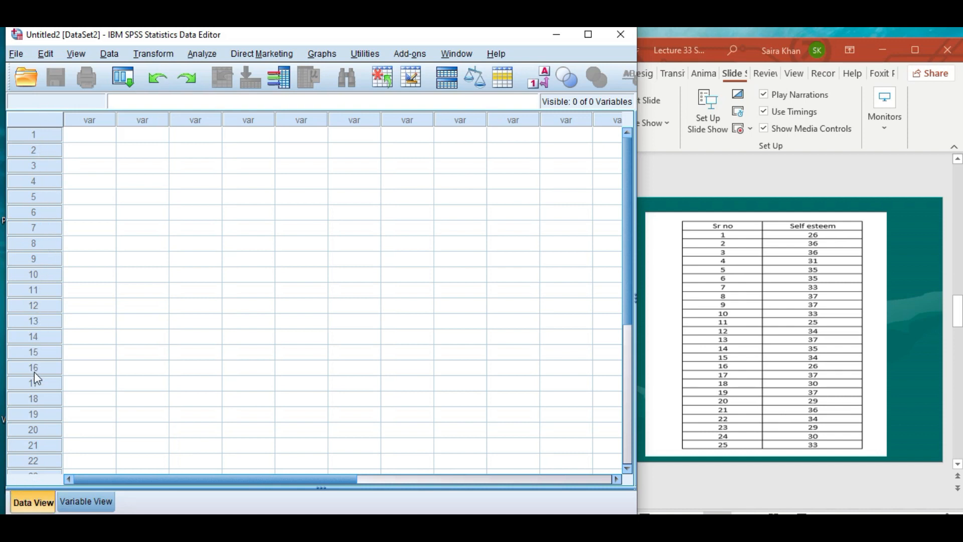
{"action": "left_click", "coordinate": [79, 504]}
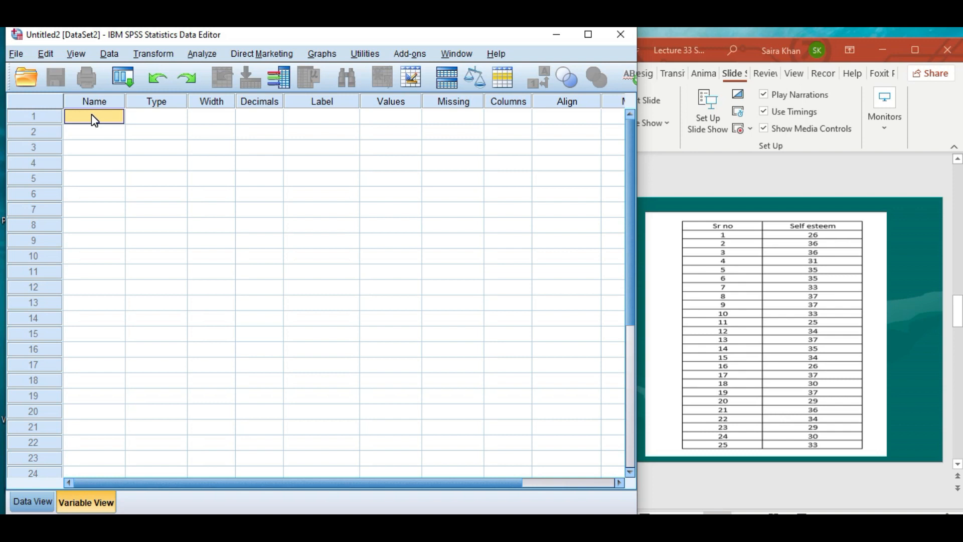
{"action": "type", "text": "srno"}
{"action": "left_click", "coordinate": [171, 122]}
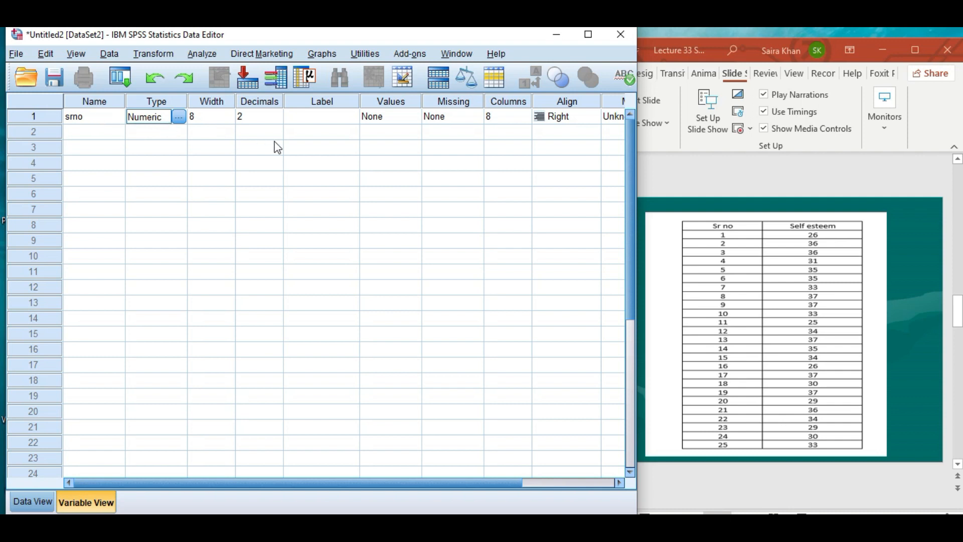
Set the srno variable to 0 decimals and its measurement level to Nominal.
{"action": "left_click", "coordinate": [273, 119]}
{"action": "left_click", "coordinate": [275, 113]}
{"action": "left_click", "coordinate": [278, 121]}
{"action": "left_click", "coordinate": [279, 121]}
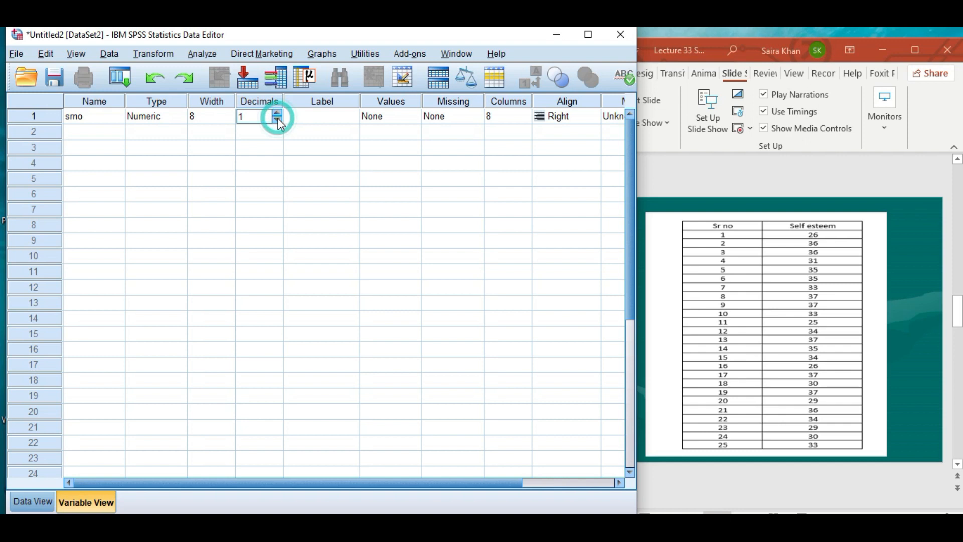
{"action": "left_click", "coordinate": [279, 120]}
{"action": "left_click", "coordinate": [620, 482]}
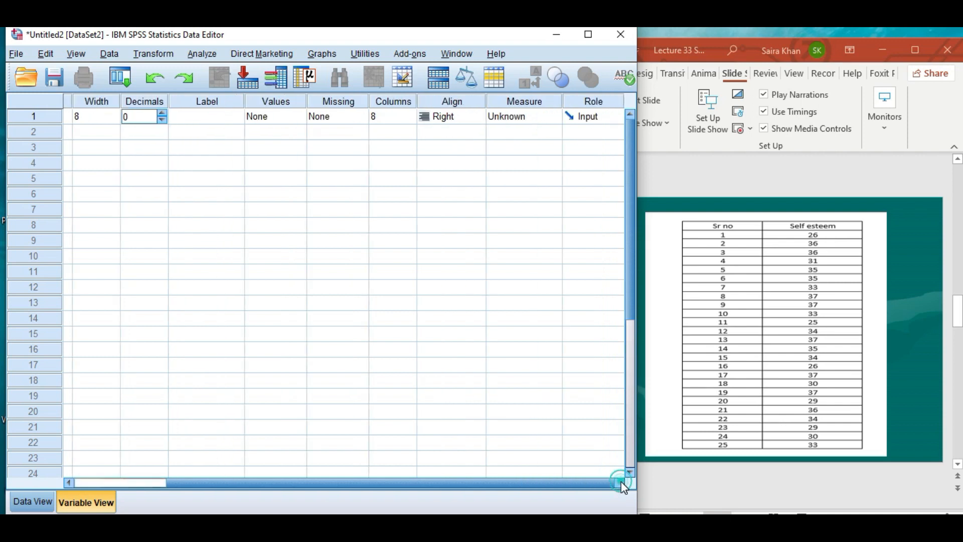
{"action": "left_click", "coordinate": [552, 118]}
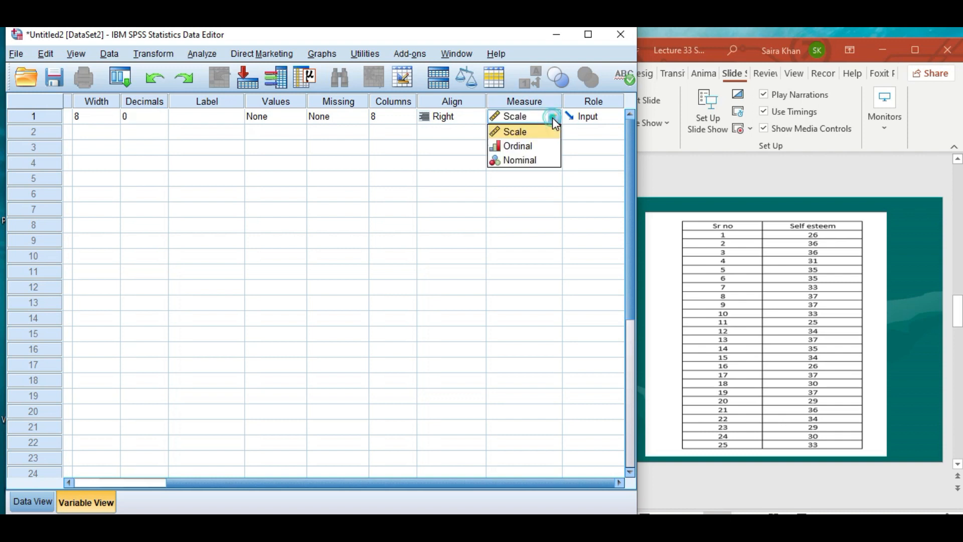
{"action": "left_click", "coordinate": [529, 160]}
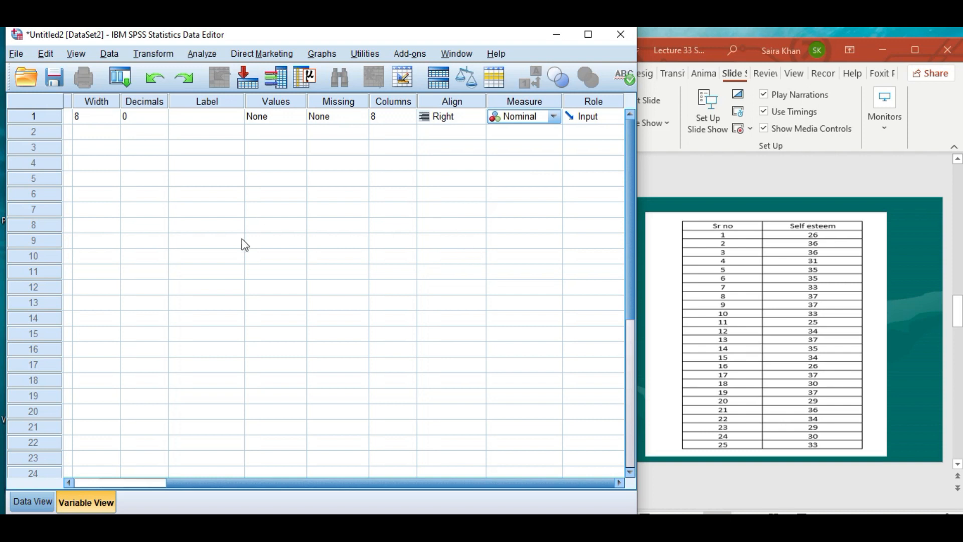
Add a second variable named selfesteem and set its decimals to 0.
{"action": "left_click", "coordinate": [84, 480]}
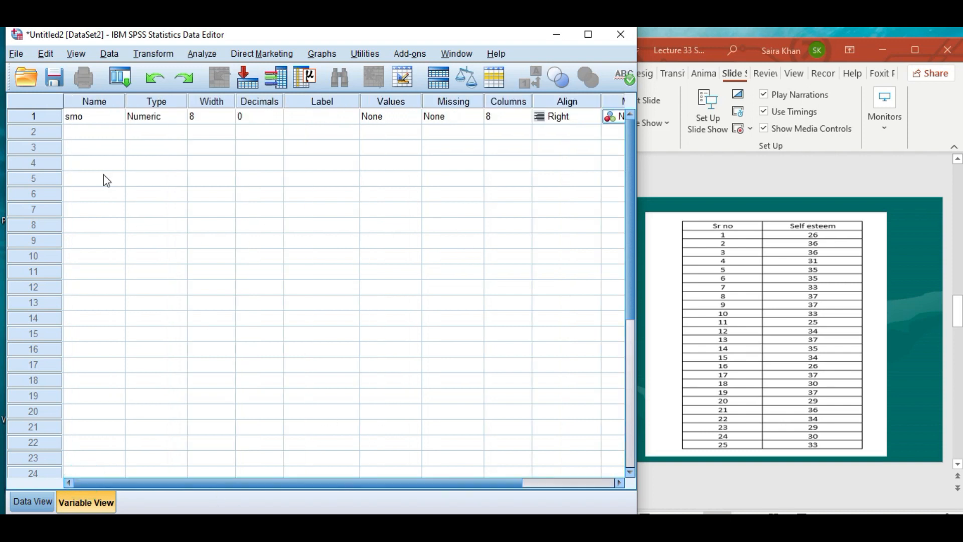
{"action": "left_click", "coordinate": [95, 130]}
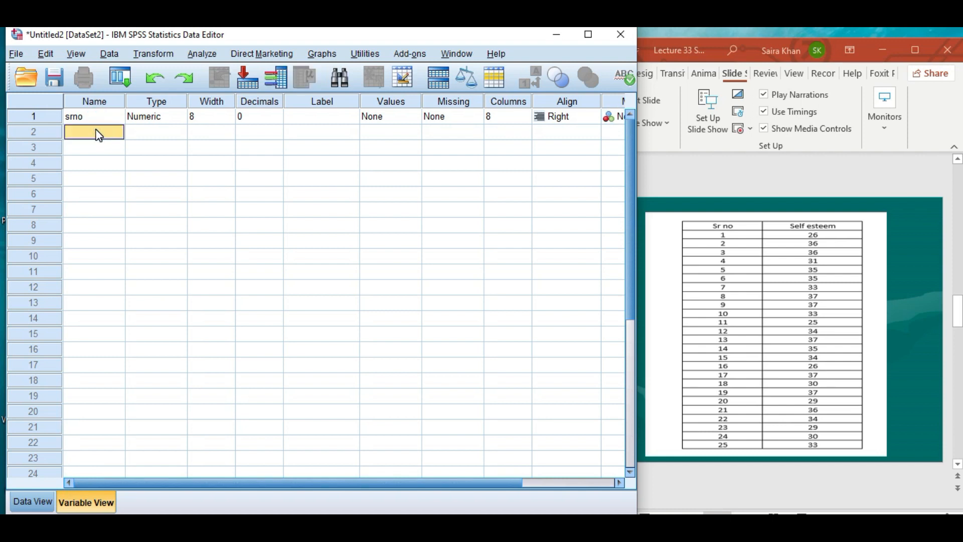
{"action": "type", "text": "selfesteem"}
{"action": "left_click", "coordinate": [161, 134]}
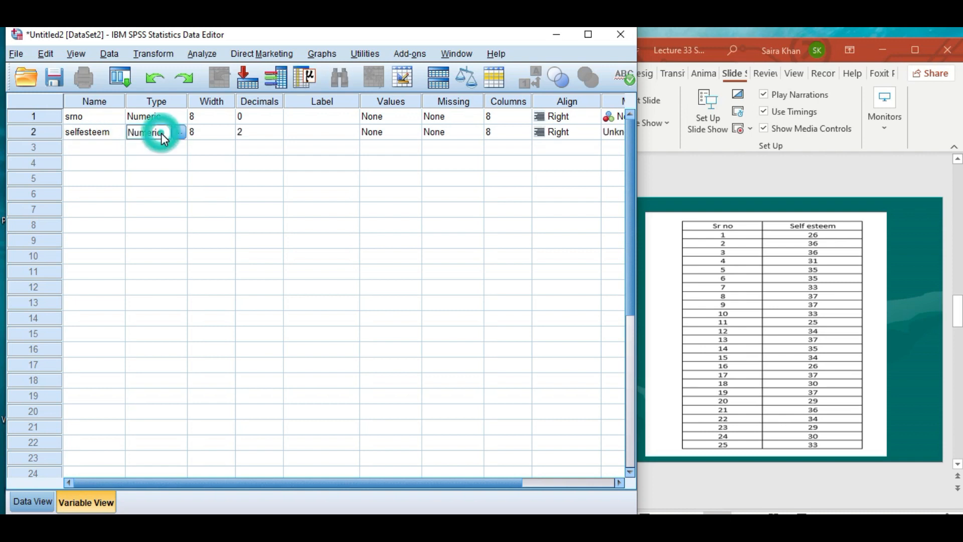
{"action": "left_click", "coordinate": [275, 134]}
{"action": "left_click", "coordinate": [277, 136]}
{"action": "left_click", "coordinate": [277, 137]}
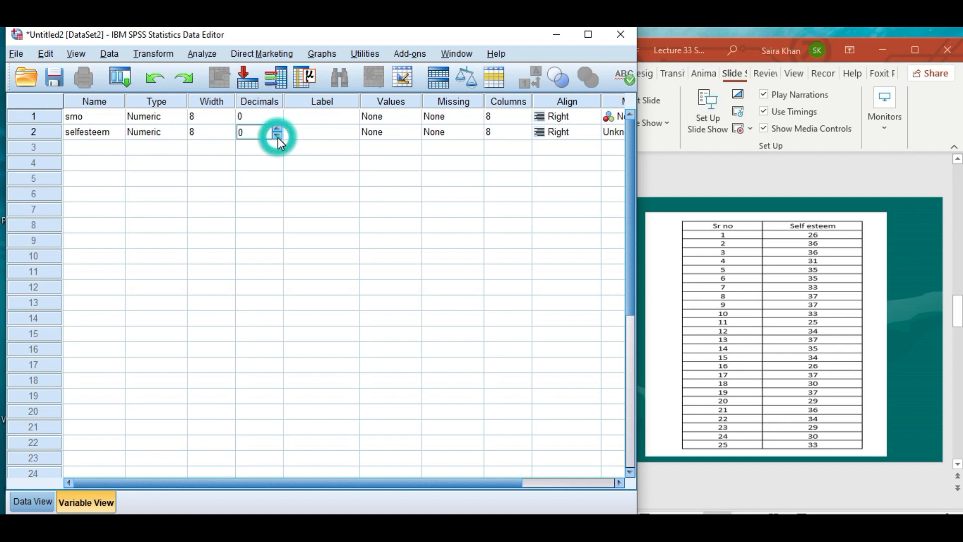
Give the selfesteem variable the label "Self Esteem".
{"action": "left_click", "coordinate": [327, 134]}
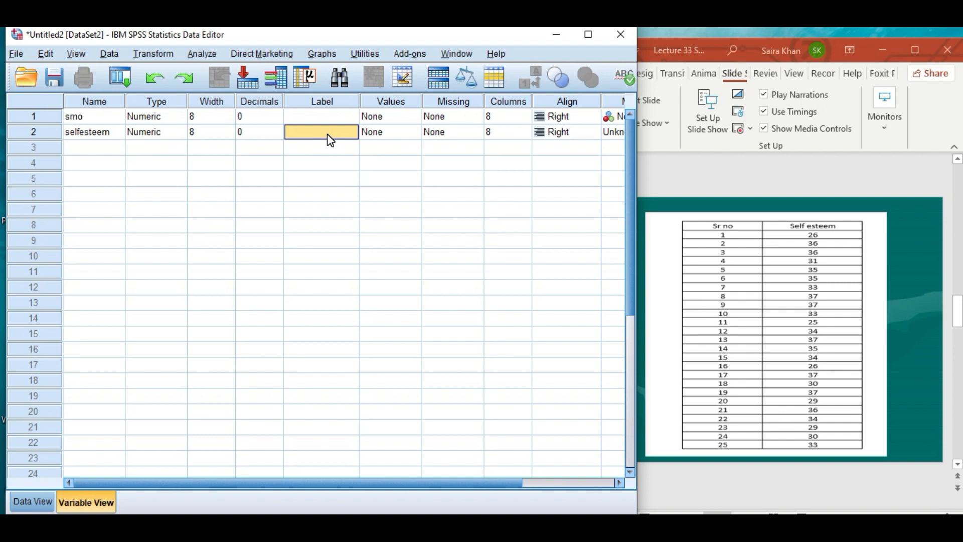
{"action": "type", "text": "Self e"}
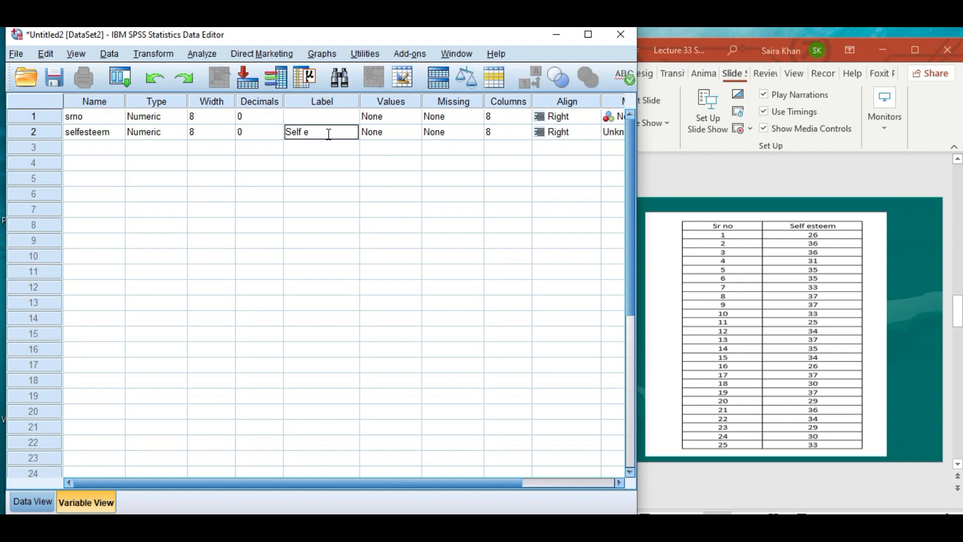
{"action": "key", "text": "Return"}
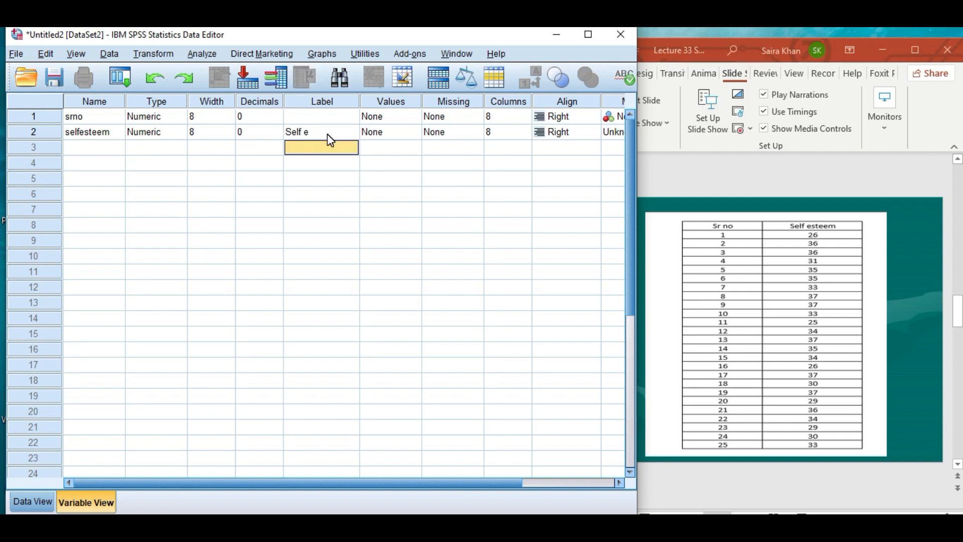
{"action": "left_click", "coordinate": [308, 132]}
{"action": "double_click", "coordinate": [308, 132]}
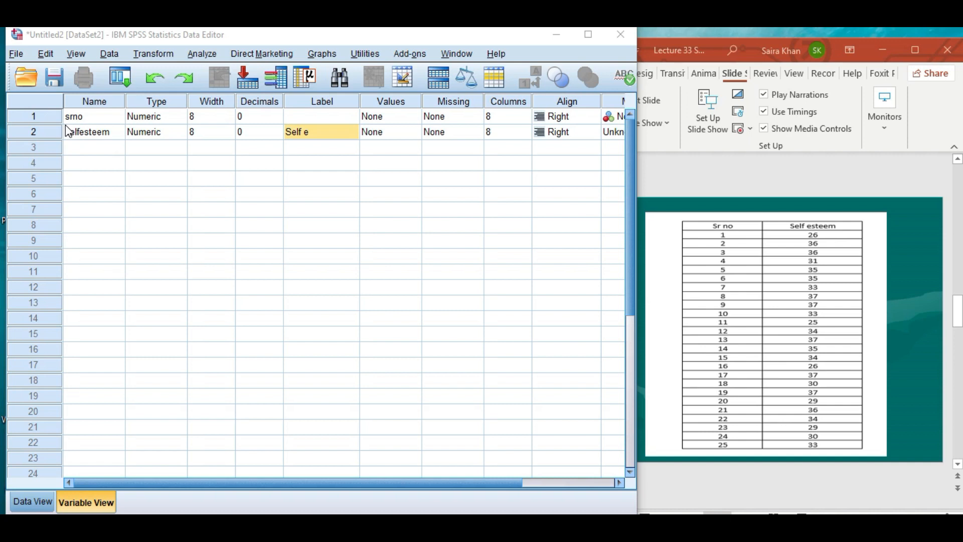
{"action": "left_click", "coordinate": [317, 129]}
{"action": "left_click", "coordinate": [312, 137]}
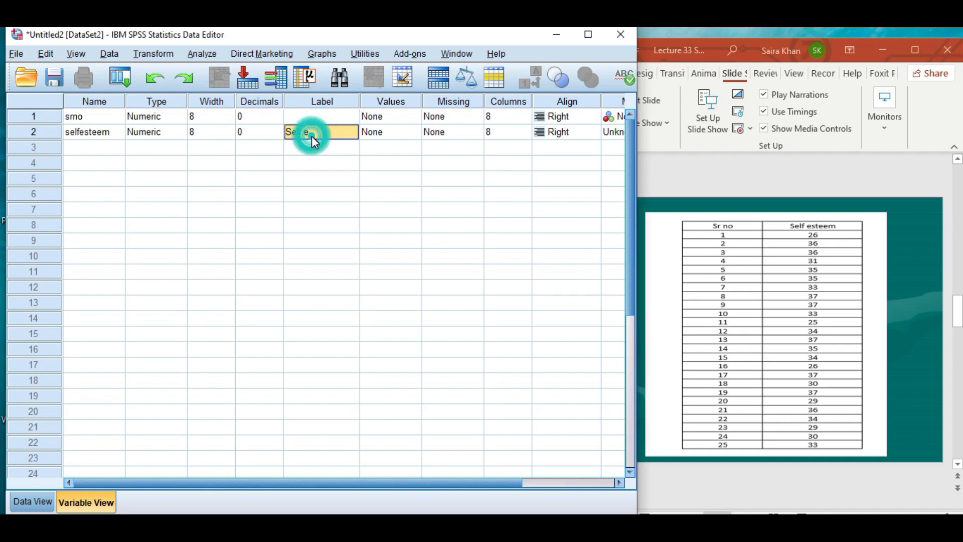
{"action": "double_click", "coordinate": [312, 133]}
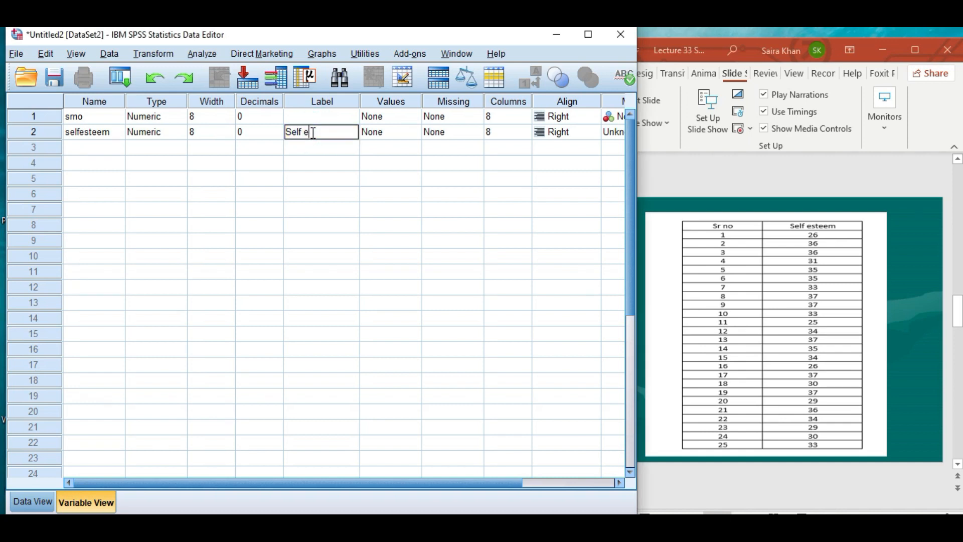
{"action": "key", "text": "BackSpace"}
{"action": "type", "text": "Esteem"}
{"action": "left_click", "coordinate": [403, 139]}
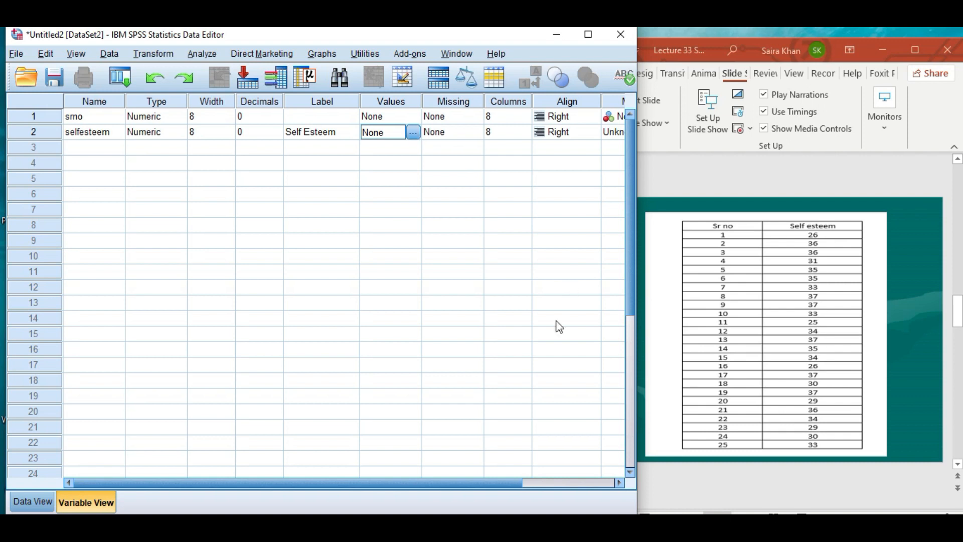
Set the measurement level of the selfesteem variable to Scale.
{"action": "left_click", "coordinate": [620, 483]}
{"action": "left_click", "coordinate": [620, 483]}
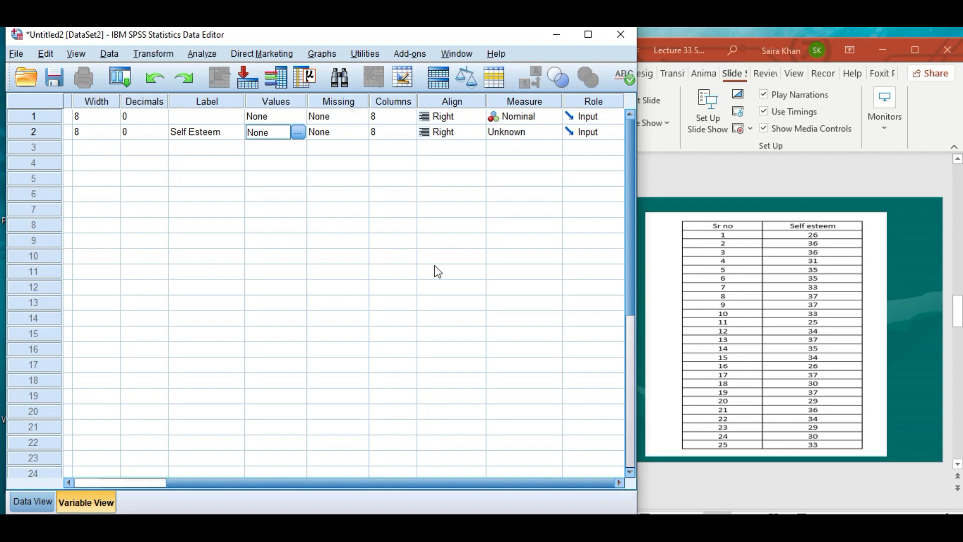
{"action": "left_click", "coordinate": [544, 134]}
{"action": "left_click", "coordinate": [516, 147]}
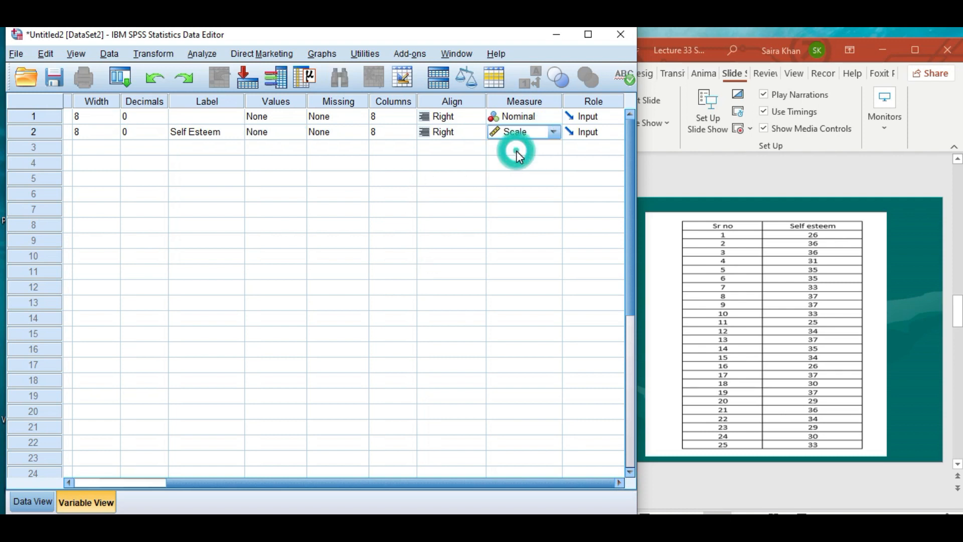
Compare the two variable definitions with their columns in the data sheet, finishing in Data View.
{"action": "left_click", "coordinate": [89, 484]}
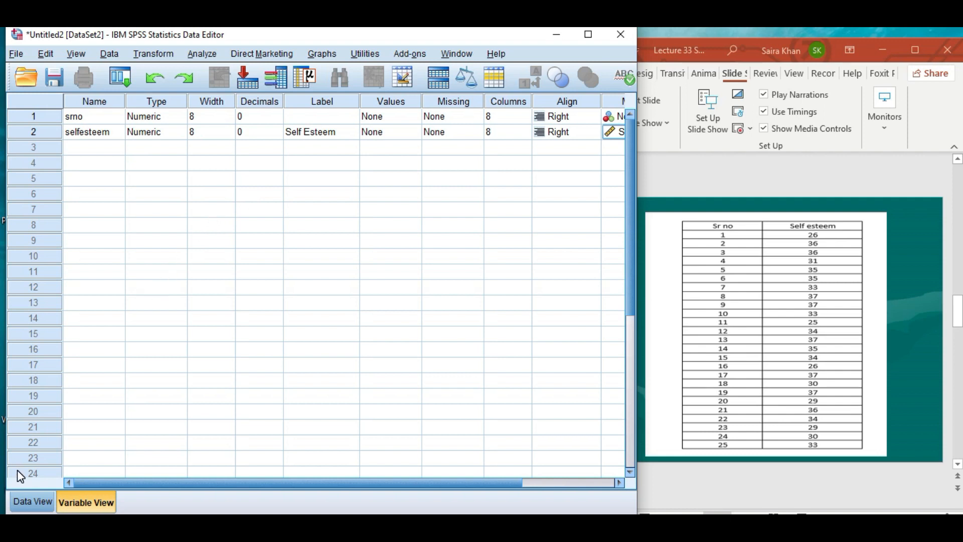
{"action": "left_click", "coordinate": [28, 499]}
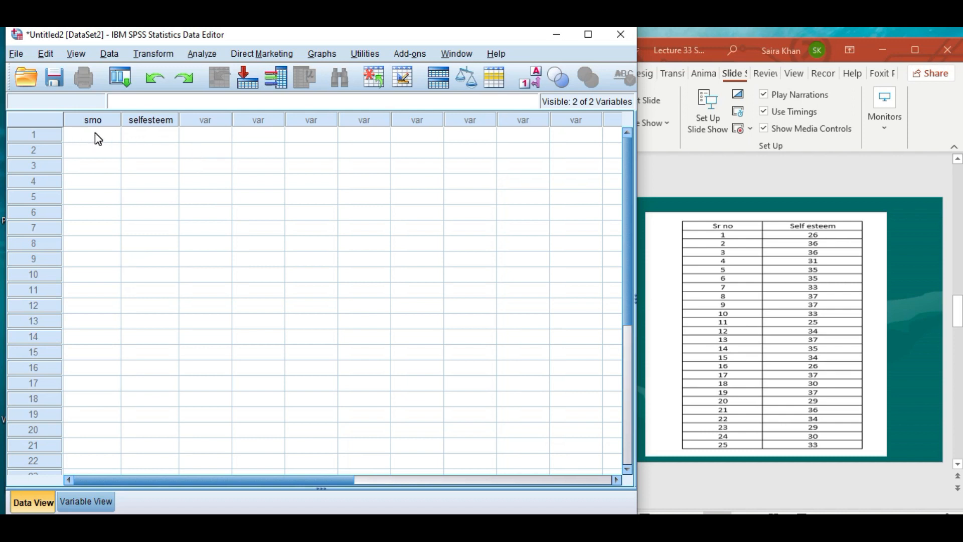
{"action": "left_click", "coordinate": [87, 504]}
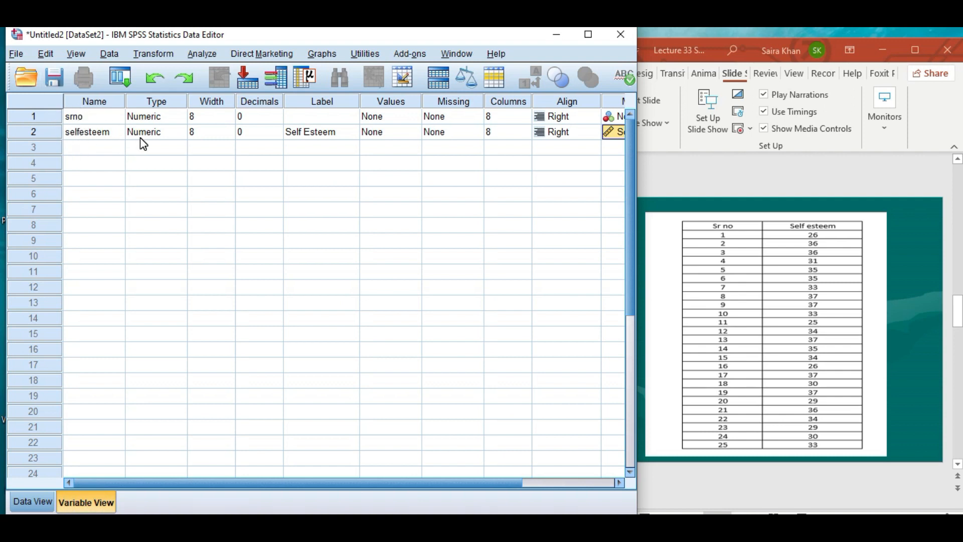
{"action": "left_click", "coordinate": [33, 502]}
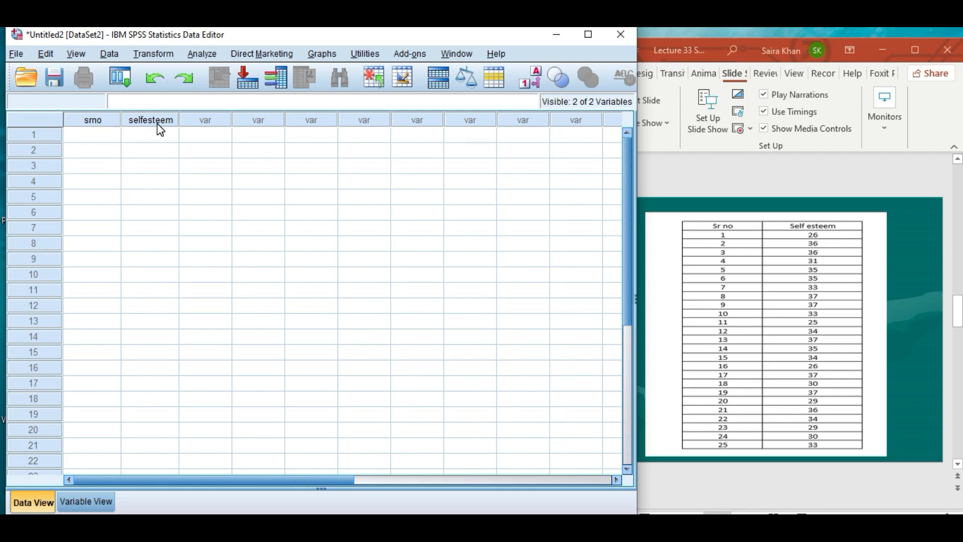
Enter the serial numbers 1 to 5 in the srno column, one per row from the first case.
{"action": "left_click", "coordinate": [90, 498]}
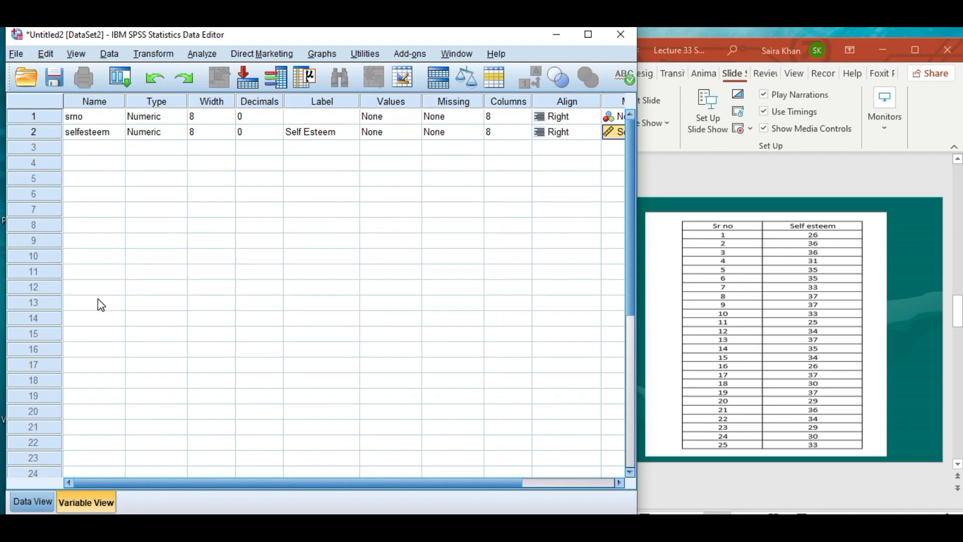
{"action": "left_click", "coordinate": [31, 501]}
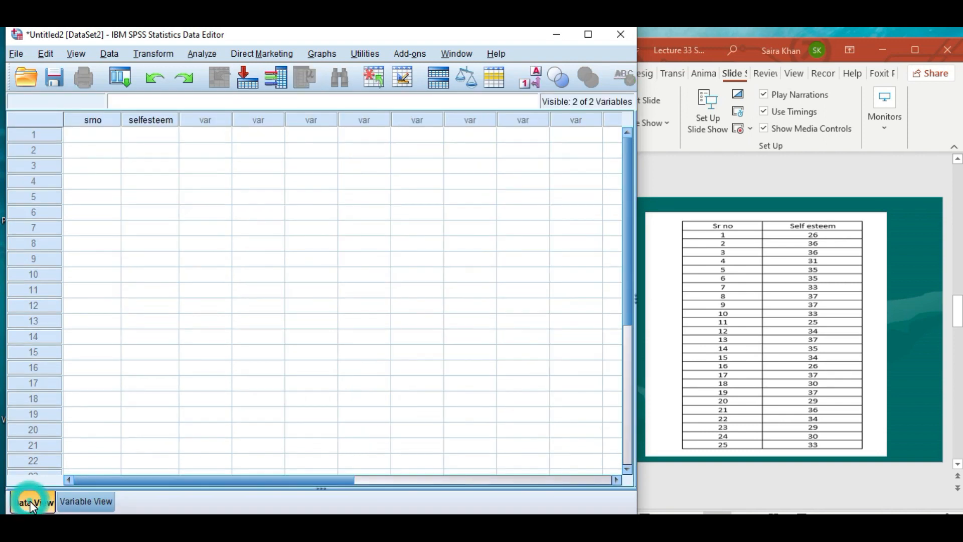
{"action": "left_click", "coordinate": [100, 134]}
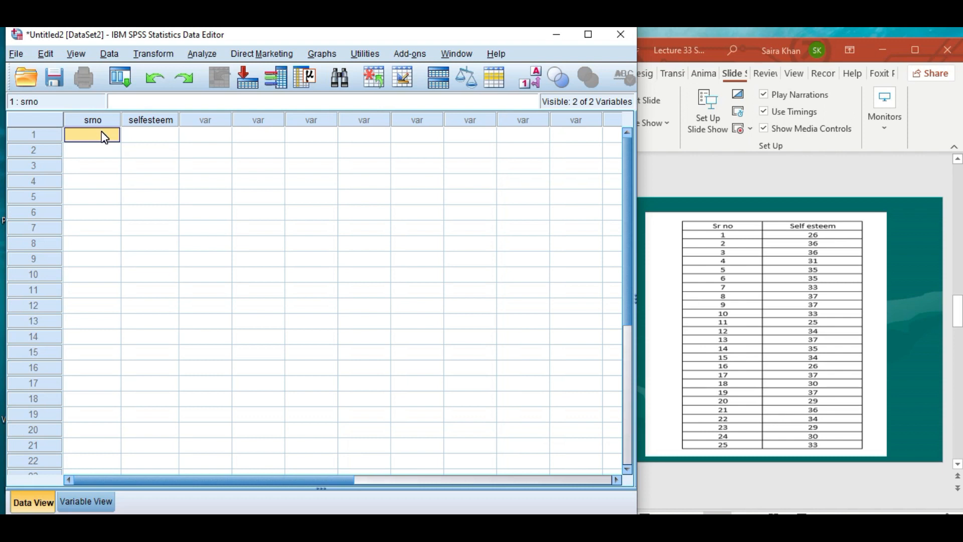
{"action": "type", "text": "1"}
{"action": "key", "text": "Return"}
{"action": "type", "text": "2"}
{"action": "key", "text": "Return"}
{"action": "type", "text": "3"}
{"action": "key", "text": "Return"}
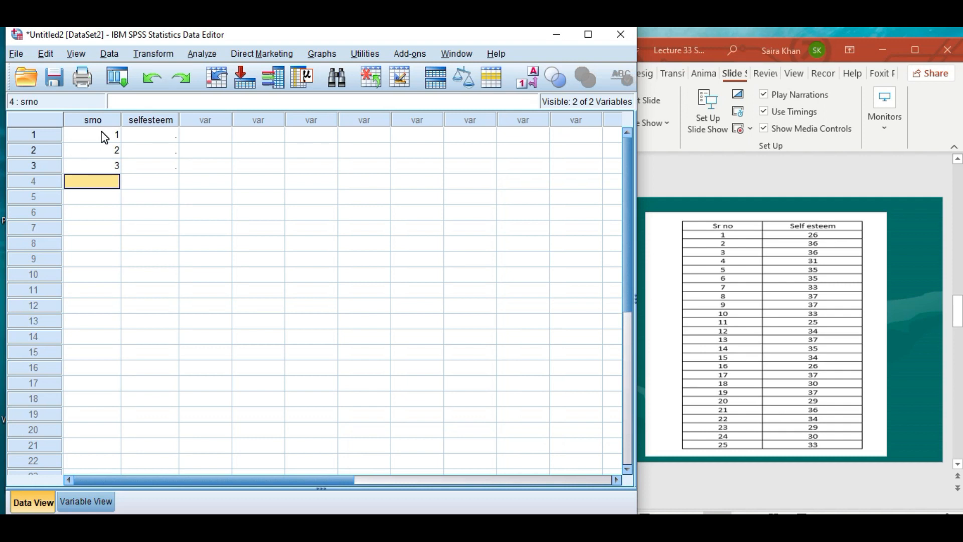
{"action": "type", "text": "4"}
{"action": "key", "text": "Return"}
{"action": "type", "text": "5"}
{"action": "key", "text": "Return"}
Continue the srno column with the serial numbers 6 to 10 in rows 6 to 10.
{"action": "type", "text": "6"}
{"action": "key", "text": "Return"}
{"action": "type", "text": "7"}
{"action": "key", "text": "Return"}
{"action": "type", "text": "8"}
{"action": "key", "text": "Return"}
{"action": "type", "text": "9"}
{"action": "key", "text": "Return"}
{"action": "type", "text": "10"}
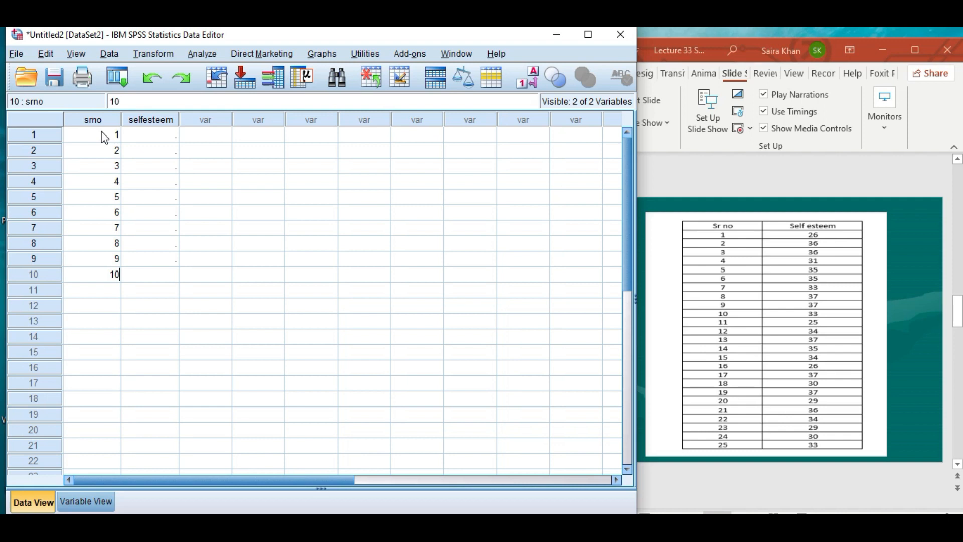
{"action": "key", "text": "Return"}
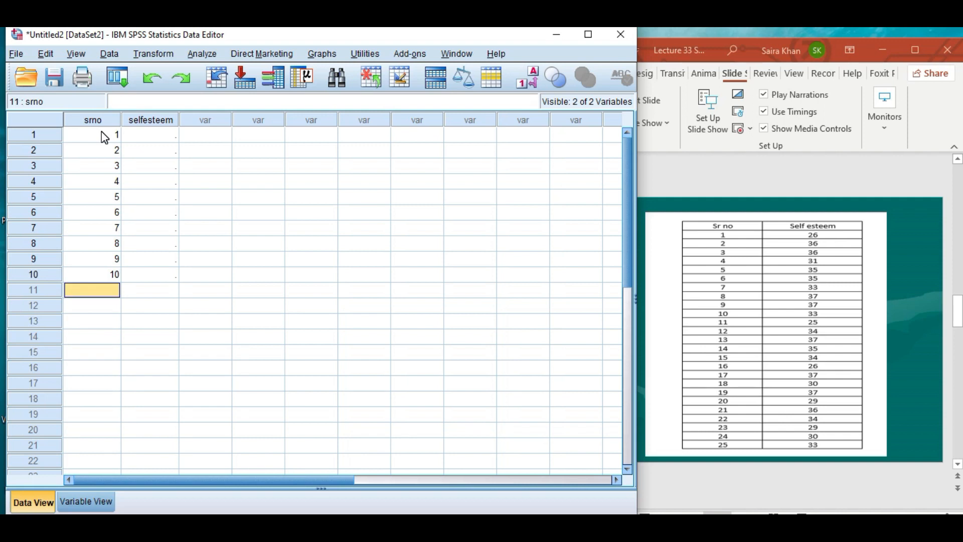
Enter the serial numbers 11 to 15 in rows 11 to 15 of the srno column.
{"action": "type", "text": "11"}
{"action": "key", "text": "Return"}
{"action": "type", "text": "12"}
{"action": "key", "text": "Return"}
{"action": "type", "text": "13"}
{"action": "key", "text": "Return"}
{"action": "type", "text": "14"}
{"action": "key", "text": "Return"}
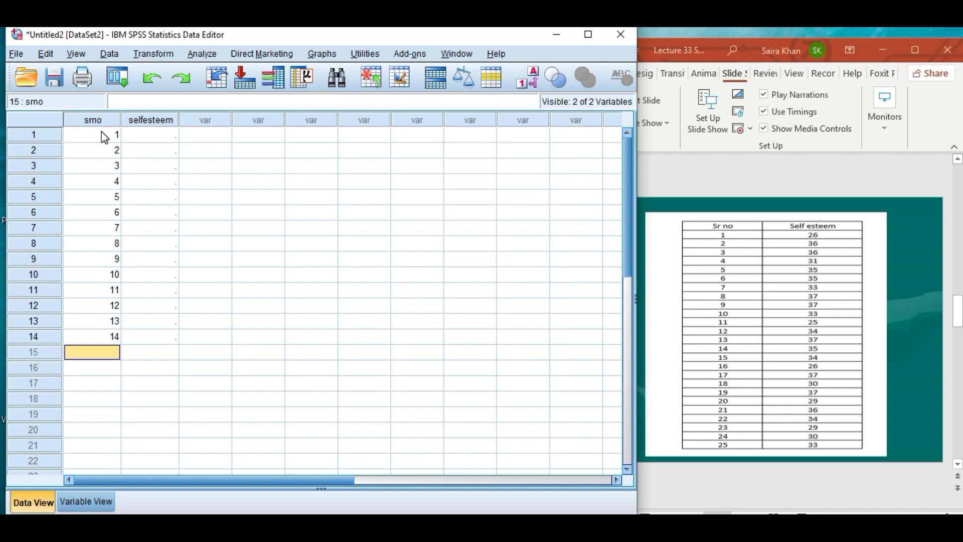
{"action": "type", "text": "15"}
{"action": "key", "text": "Return"}
Add the serial numbers 16 to 20 in rows 16 to 20 of the srno column.
{"action": "type", "text": "1"}
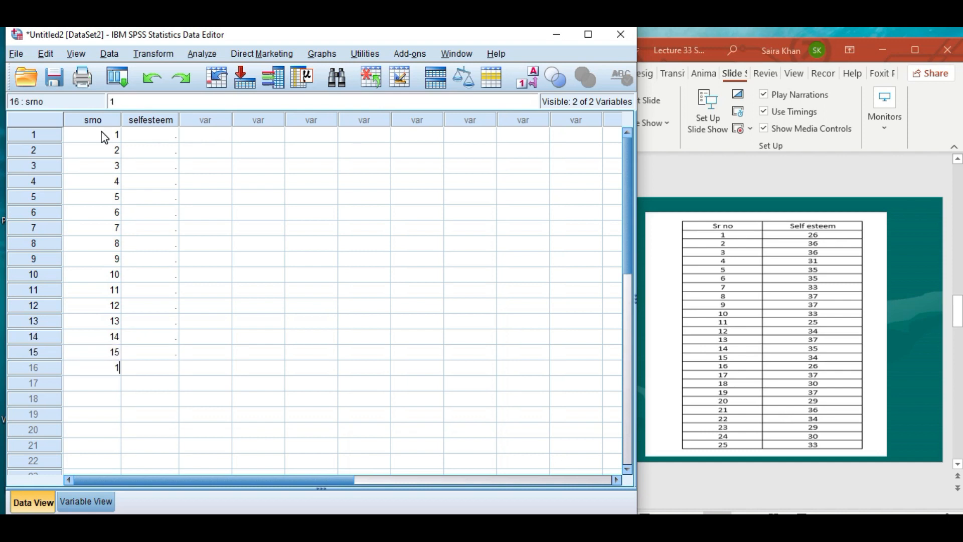
{"action": "type", "text": "6"}
{"action": "key", "text": "Return"}
{"action": "type", "text": "17"}
{"action": "key", "text": "Return"}
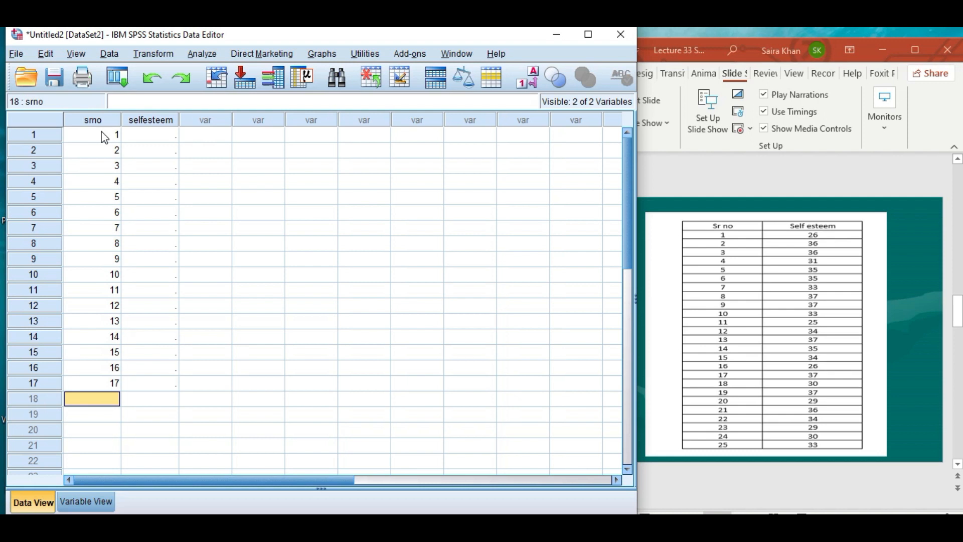
{"action": "type", "text": "1"}
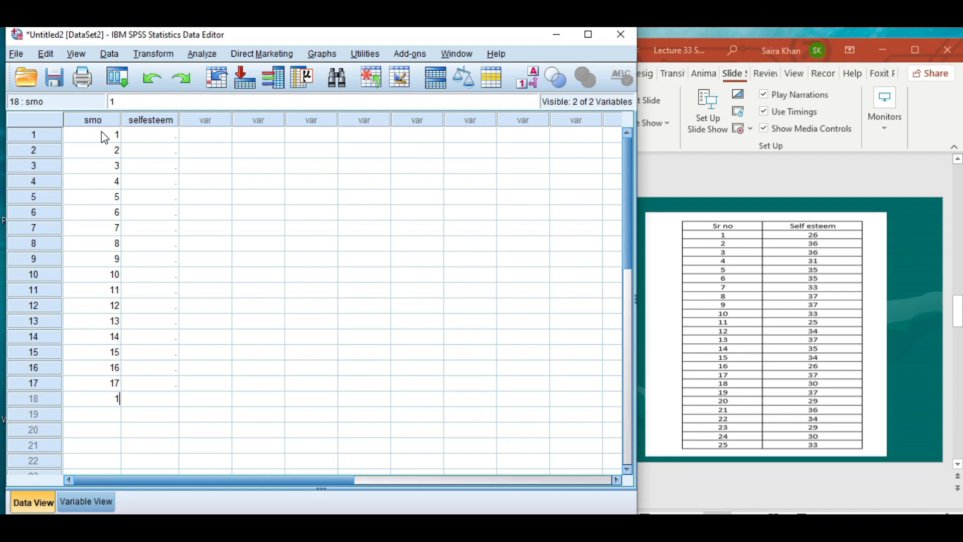
{"action": "type", "text": "8"}
{"action": "key", "text": "Return"}
{"action": "type", "text": "19"}
{"action": "key", "text": "Return"}
{"action": "type", "text": "20"}
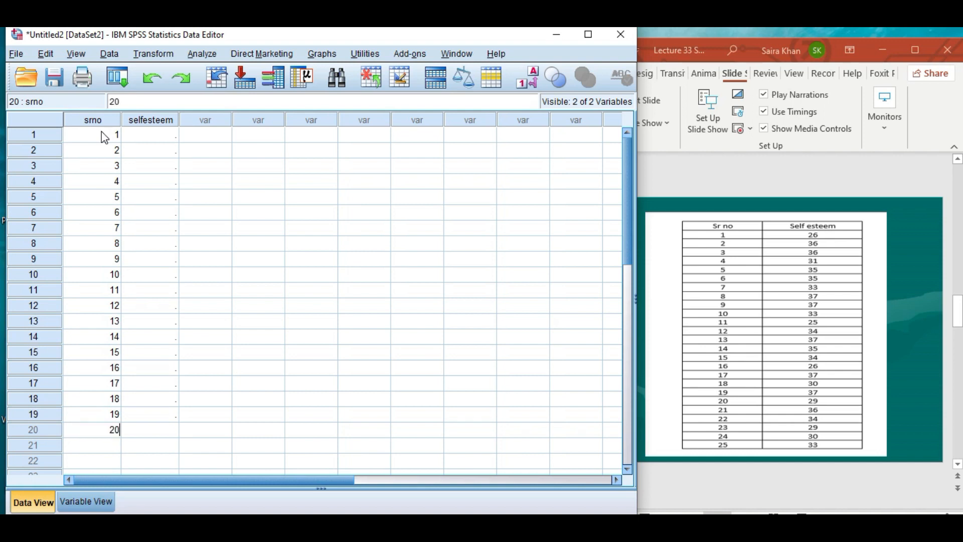
{"action": "key", "text": "Return"}
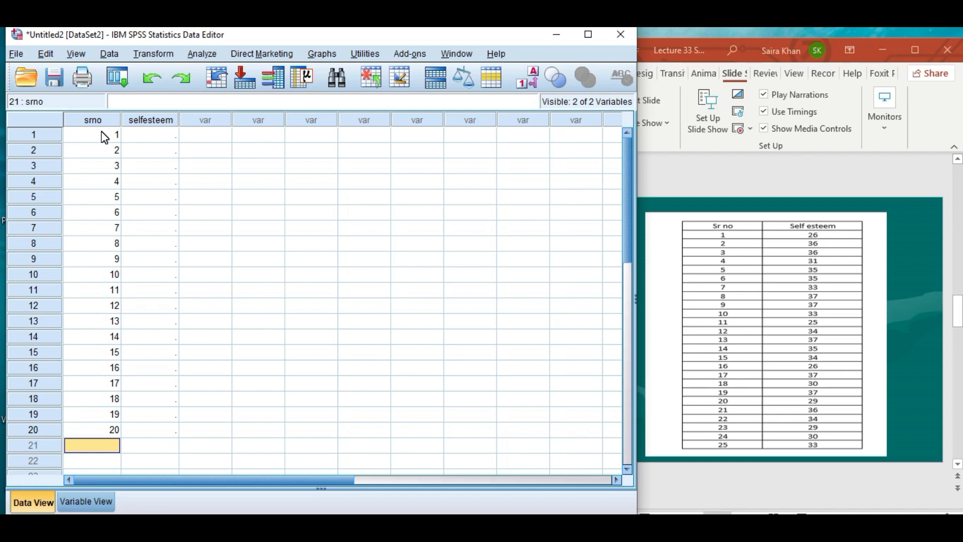
Complete the srno column with the serial numbers 21 to 25 in rows 21 to 25.
{"action": "type", "text": "21"}
{"action": "key", "text": "Return"}
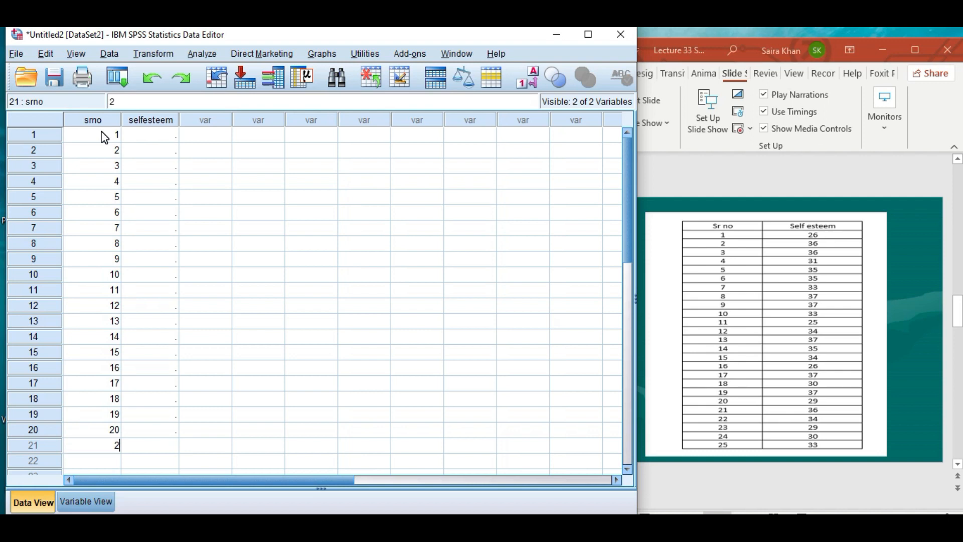
{"action": "type", "text": "22"}
{"action": "key", "text": "Return"}
{"action": "type", "text": "23"}
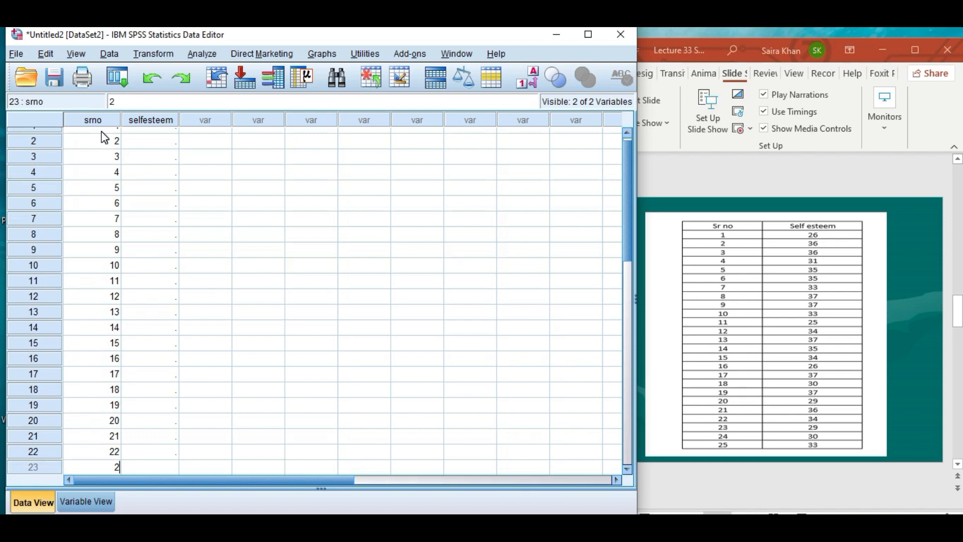
{"action": "key", "text": "Return"}
{"action": "type", "text": "24"}
{"action": "key", "text": "Return"}
{"action": "type", "text": "25"}
{"action": "key", "text": "Return"}
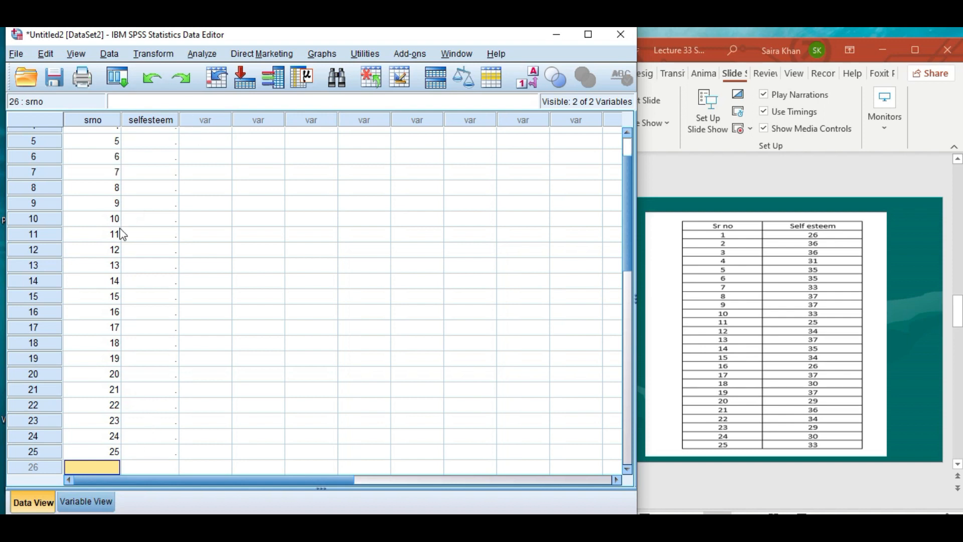
Set the alignment of both the srno and selfesteem variables to Center.
{"action": "left_click", "coordinate": [88, 503]}
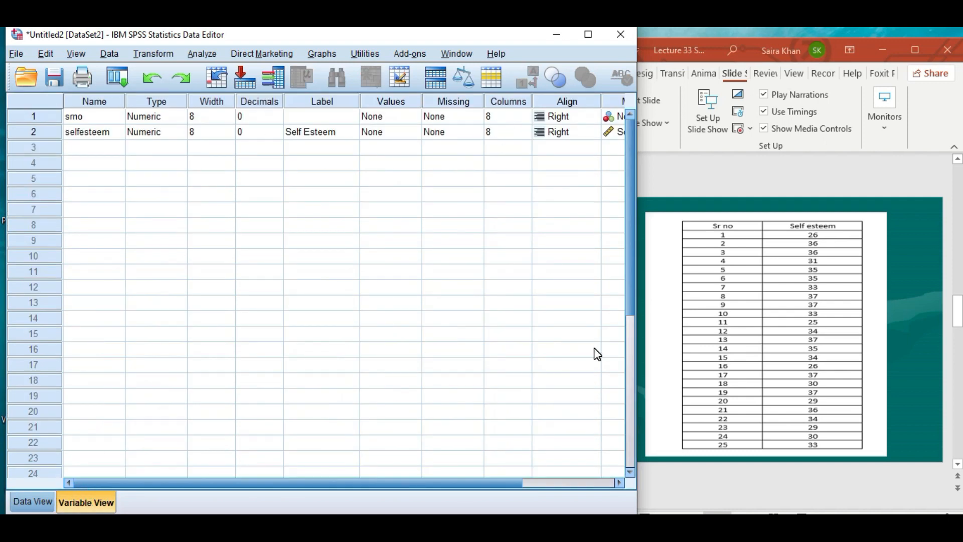
{"action": "left_click", "coordinate": [607, 482]}
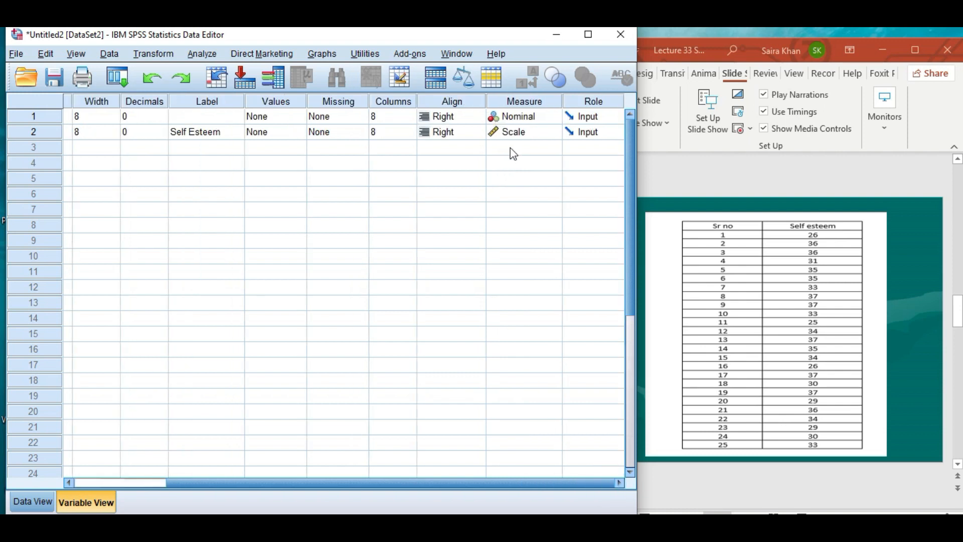
{"action": "left_click", "coordinate": [476, 117]}
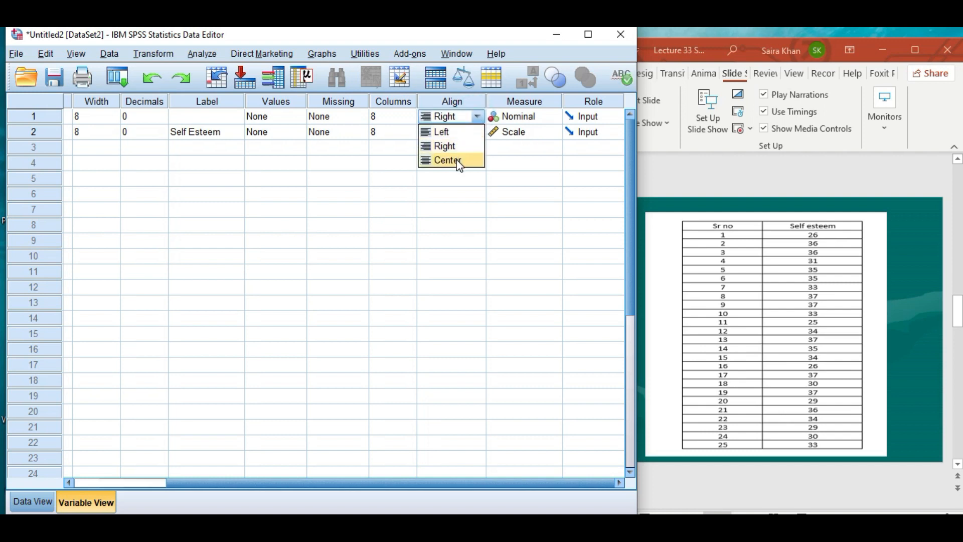
{"action": "left_click", "coordinate": [457, 159]}
{"action": "left_click", "coordinate": [477, 133]}
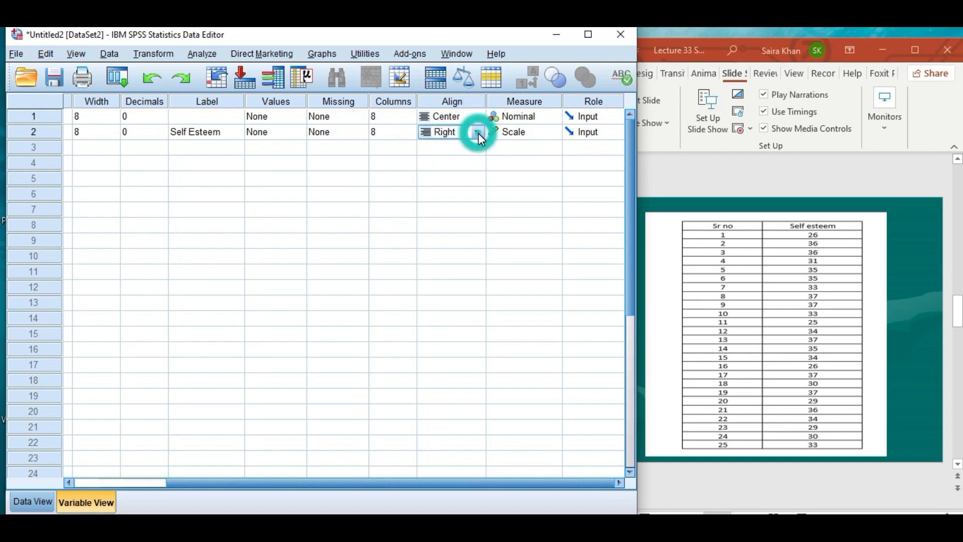
{"action": "left_click", "coordinate": [478, 133]}
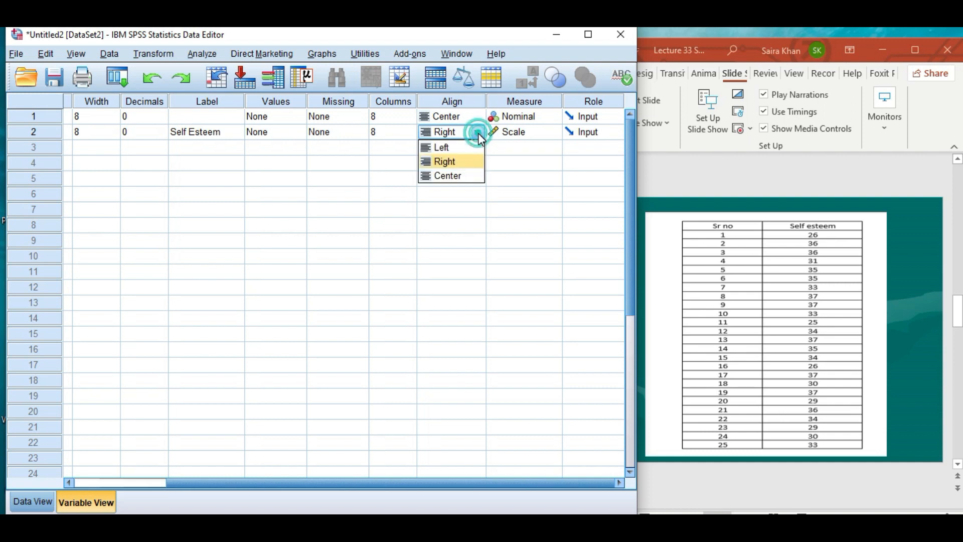
{"action": "left_click", "coordinate": [454, 179]}
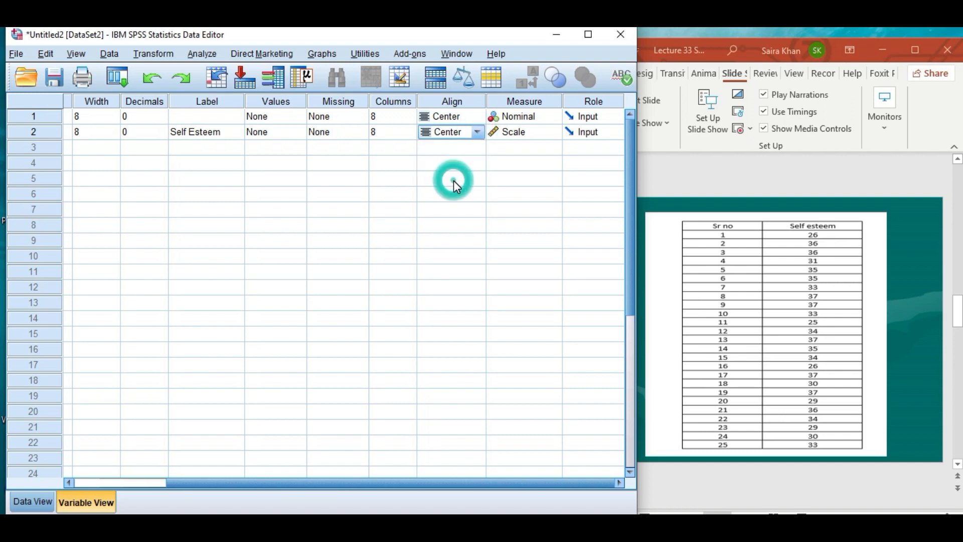
{"action": "left_click", "coordinate": [98, 482]}
Enter the self esteem scores 26, 36, 36 and 31 for cases 1 to 4 in the selfesteem column.
{"action": "left_click", "coordinate": [33, 501]}
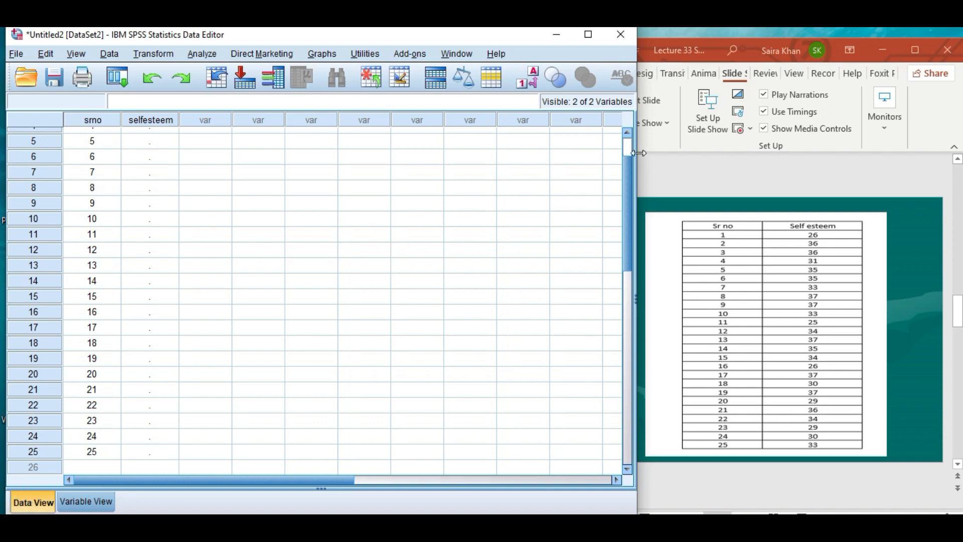
{"action": "scroll", "coordinate": [627, 146], "scroll_direction": "up", "scroll_amount": 2}
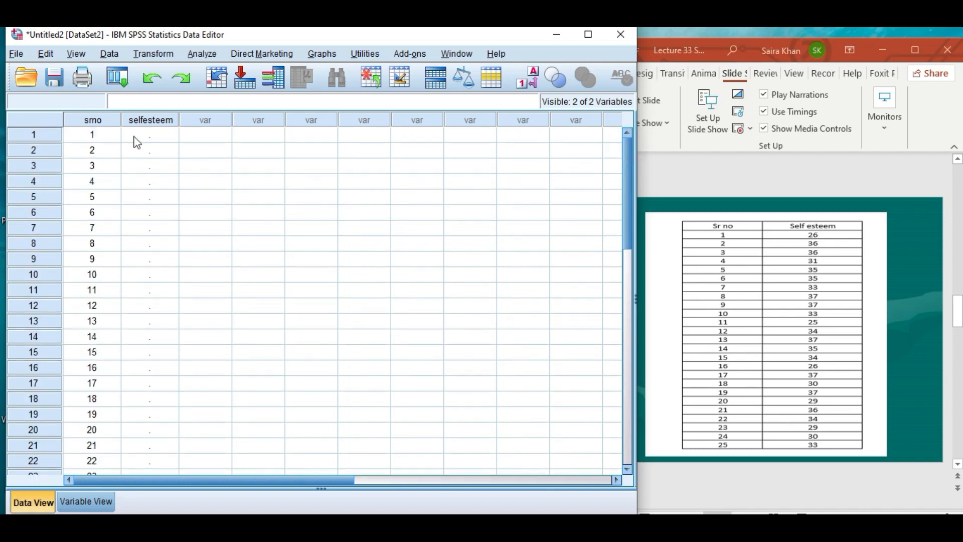
{"action": "left_click", "coordinate": [159, 142]}
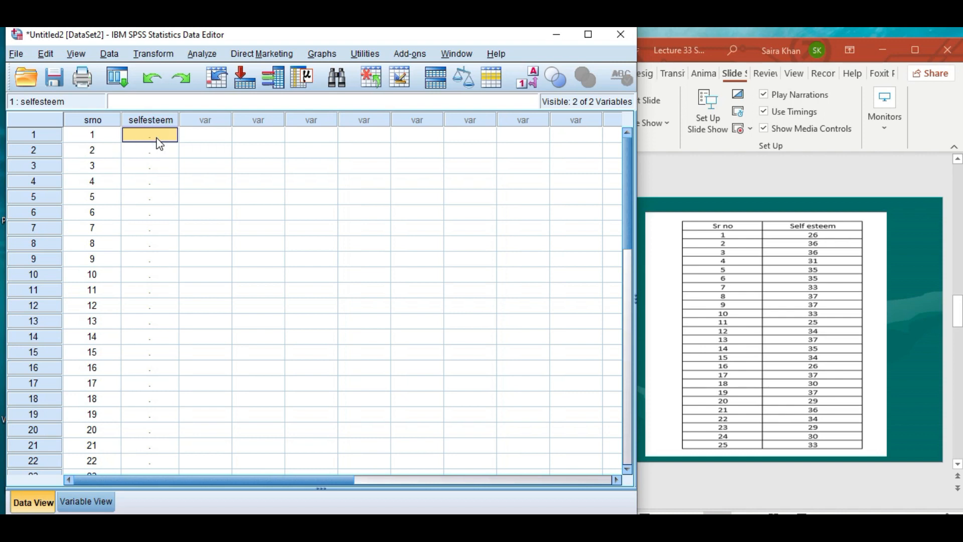
{"action": "type", "text": "26"}
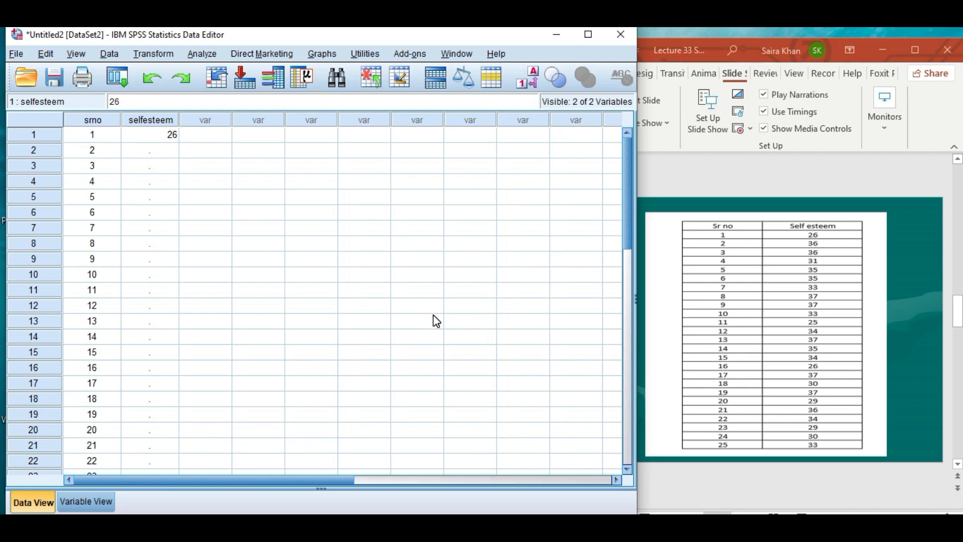
{"action": "left_click", "coordinate": [171, 153]}
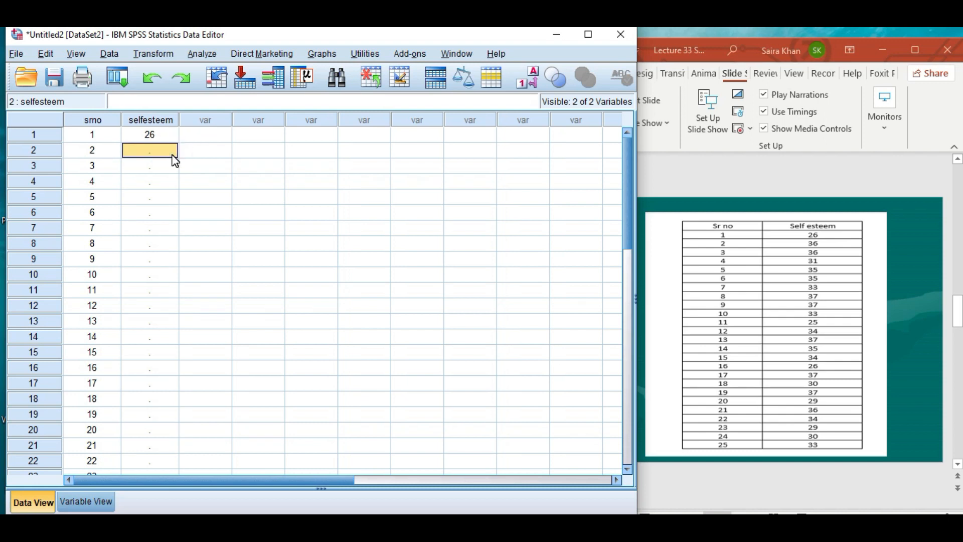
{"action": "type", "text": "36"}
{"action": "key", "text": "Return"}
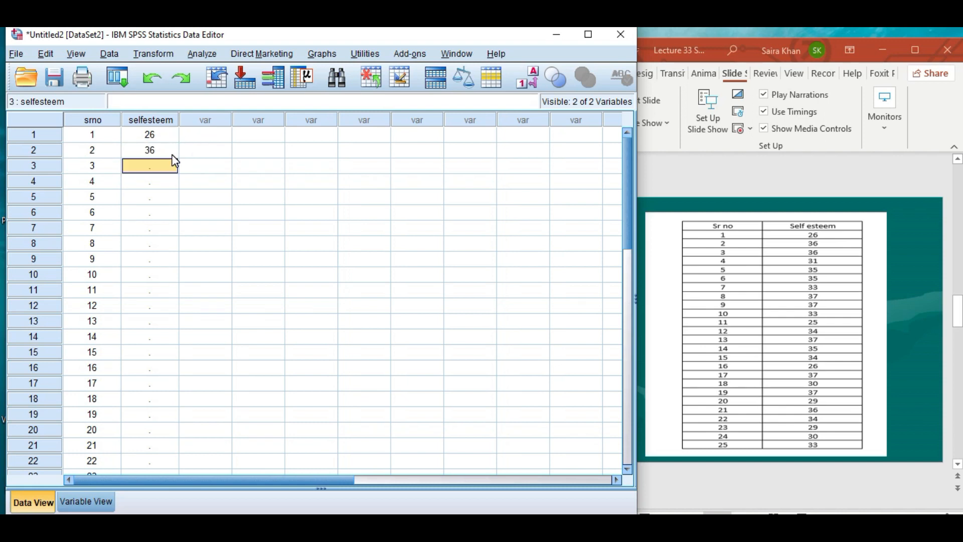
{"action": "type", "text": "3"}
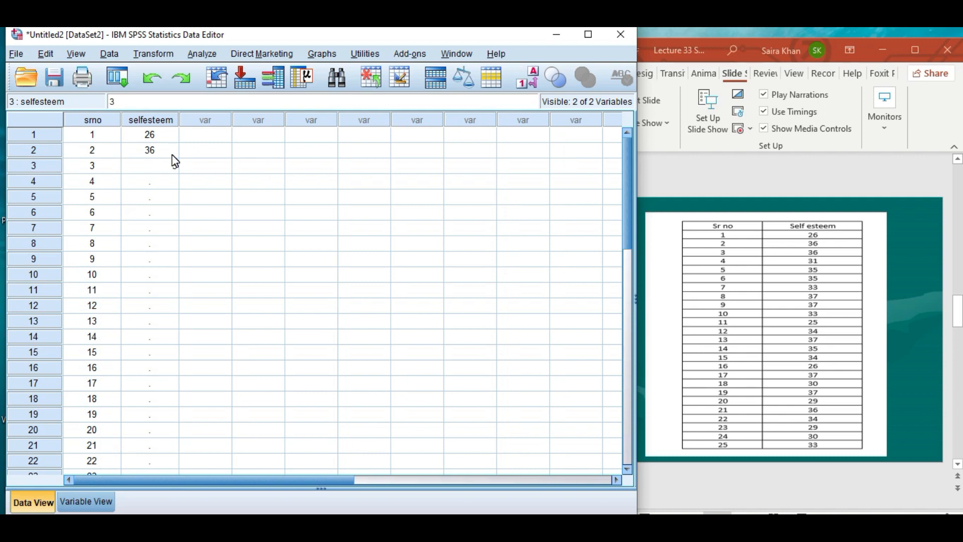
{"action": "type", "text": "6"}
{"action": "key", "text": "Return"}
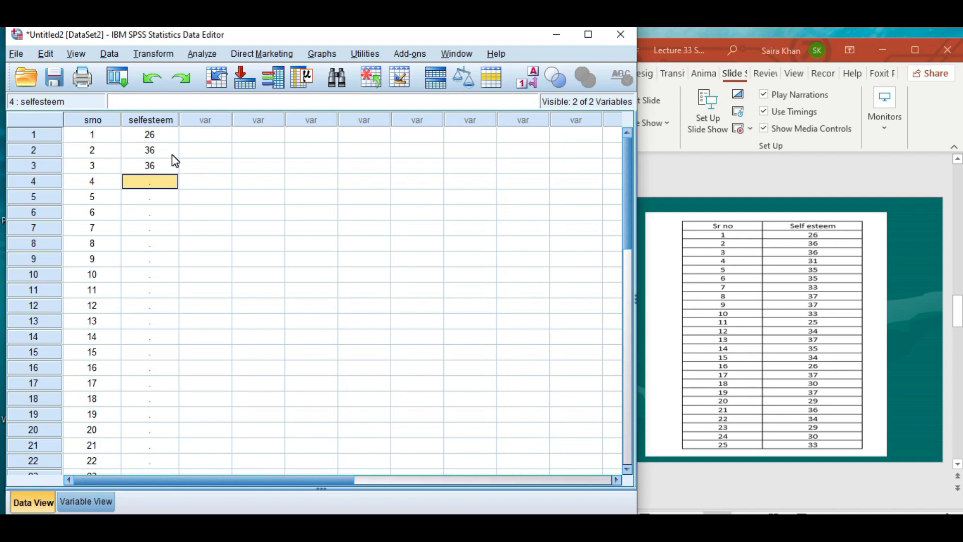
{"action": "type", "text": "31"}
{"action": "key", "text": "Return"}
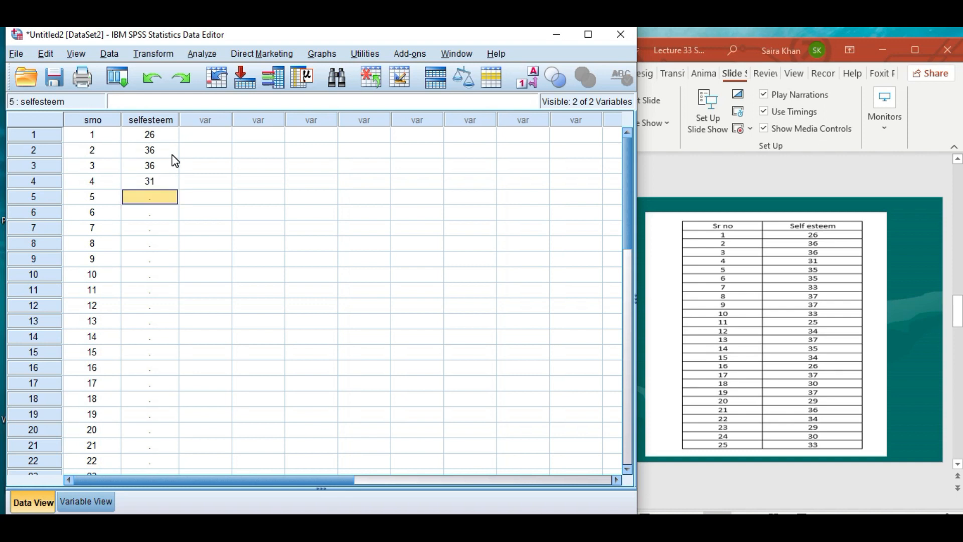
Enter the self esteem scores 35, 35, 33, 37 and 37 for cases 5 to 9.
{"action": "type", "text": "35"}
{"action": "key", "text": "Return"}
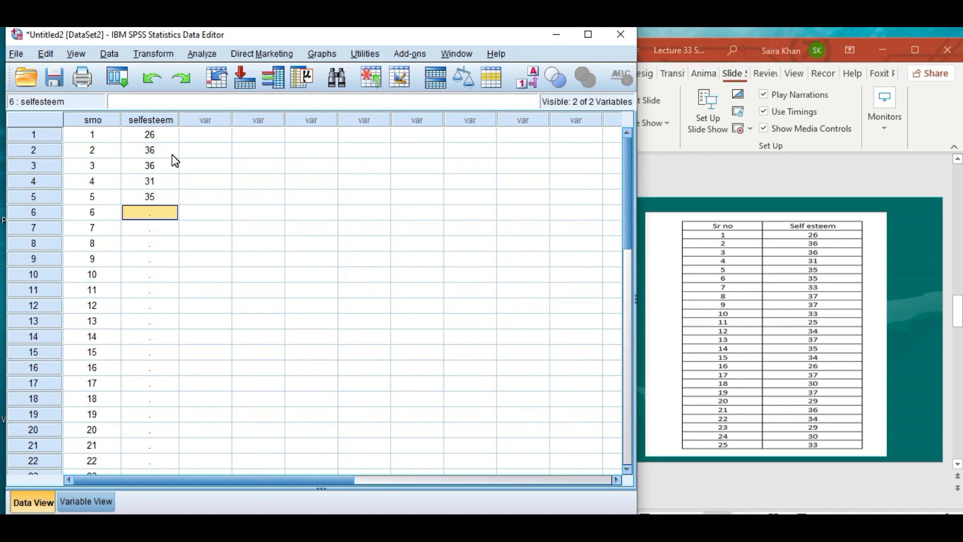
{"action": "type", "text": "35"}
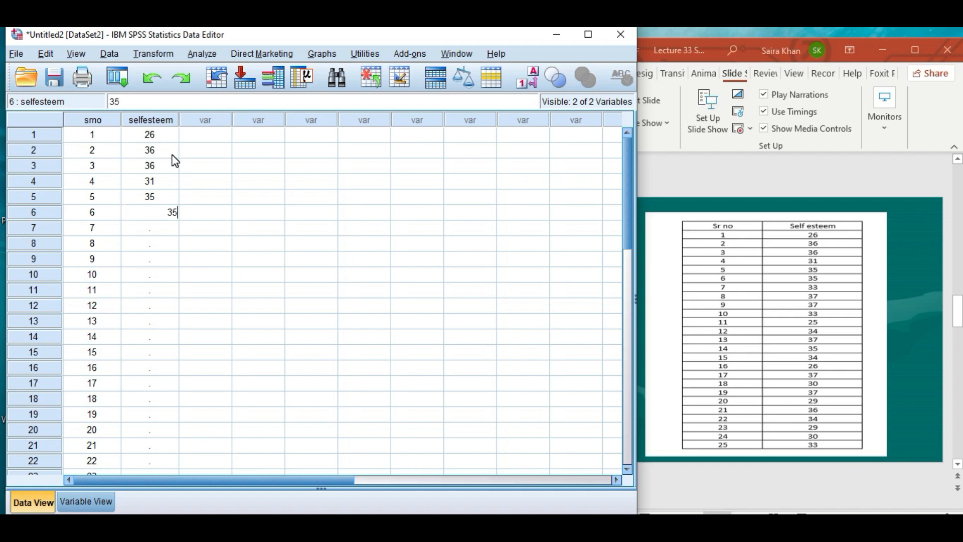
{"action": "key", "text": "Return"}
{"action": "type", "text": "33"}
{"action": "key", "text": "Return"}
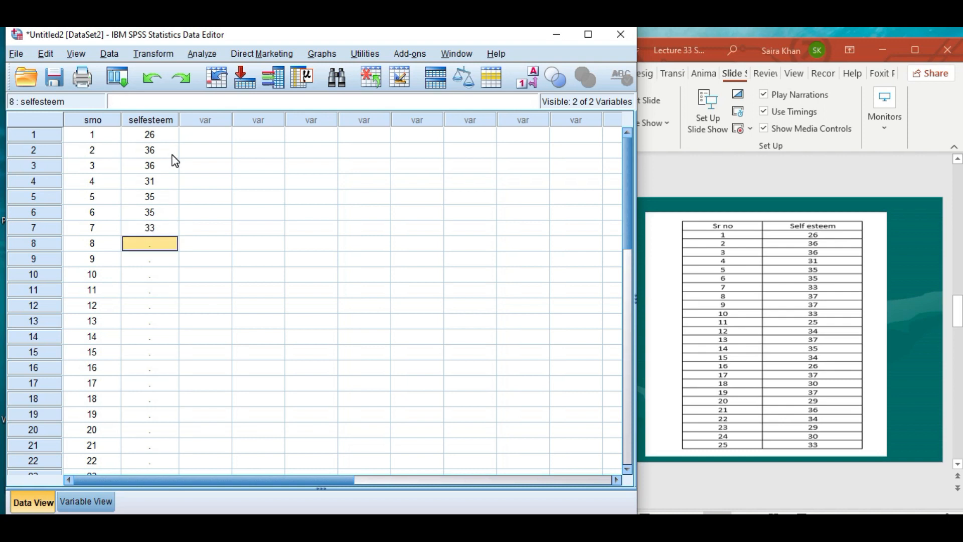
{"action": "type", "text": "37"}
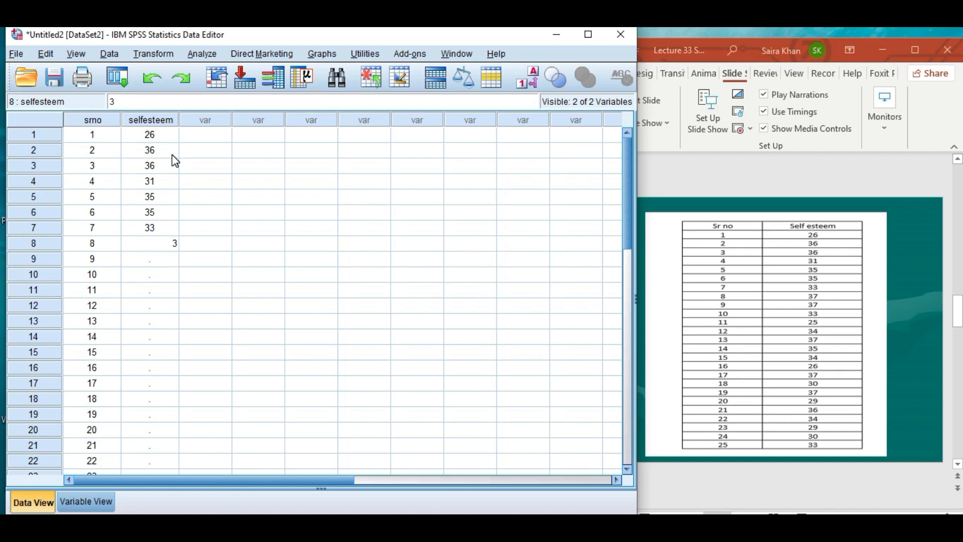
{"action": "key", "text": "Return"}
{"action": "type", "text": "37"}
{"action": "key", "text": "Return"}
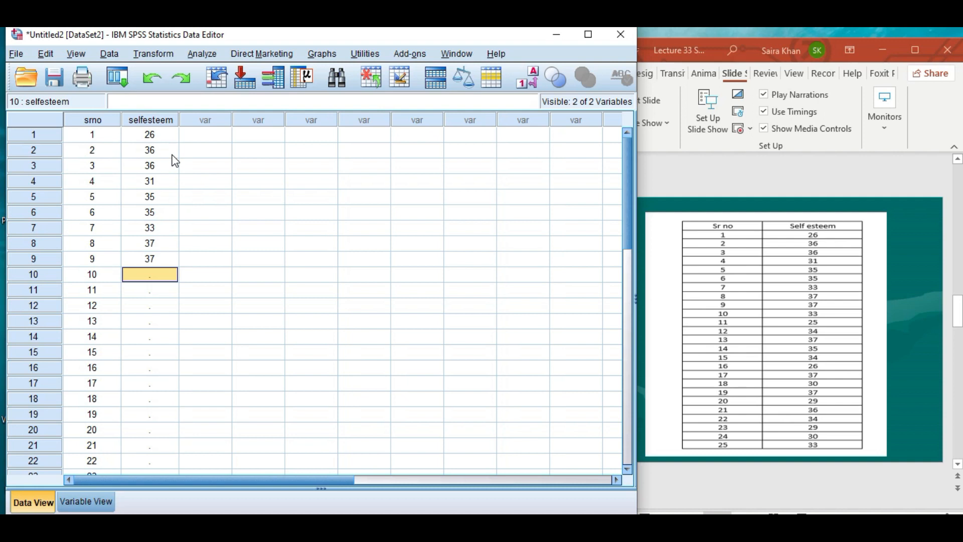
Enter the self esteem scores 33, 25, 34, 37 and 35 for cases 10 to 14 in the selfesteem column.
{"action": "type", "text": "33"}
{"action": "key", "text": "Return"}
{"action": "type", "text": "25"}
{"action": "key", "text": "Return"}
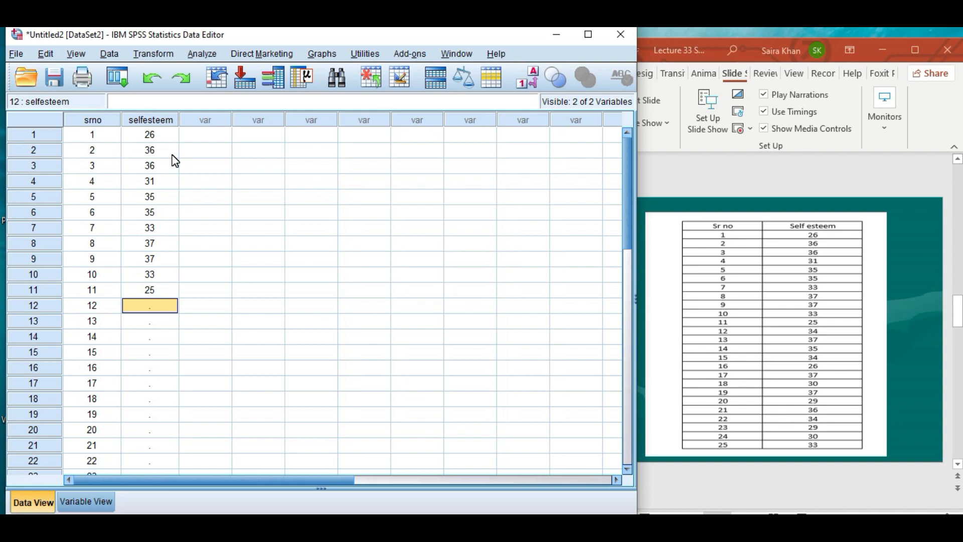
{"action": "type", "text": "34"}
{"action": "key", "text": "Return"}
{"action": "type", "text": "37"}
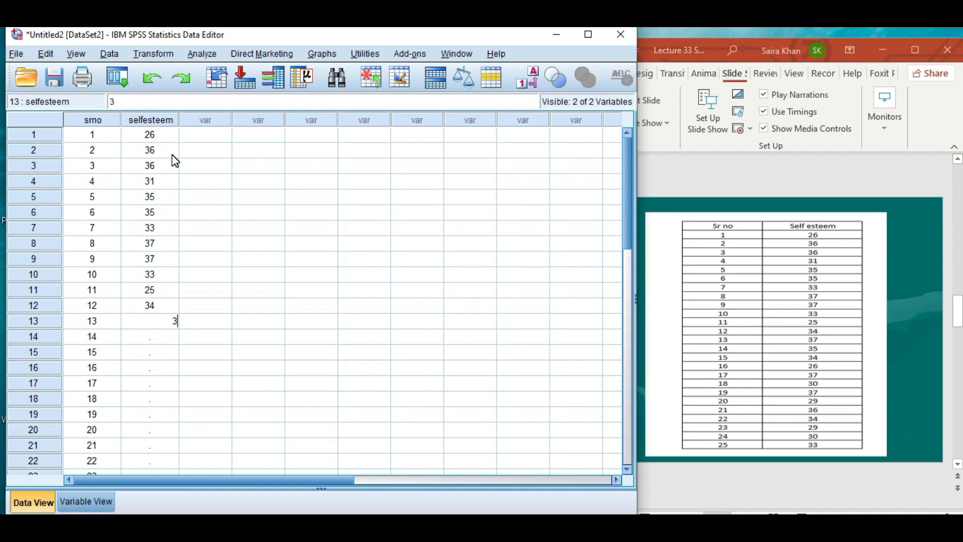
{"action": "key", "text": "Return"}
{"action": "type", "text": "35"}
{"action": "key", "text": "Return"}
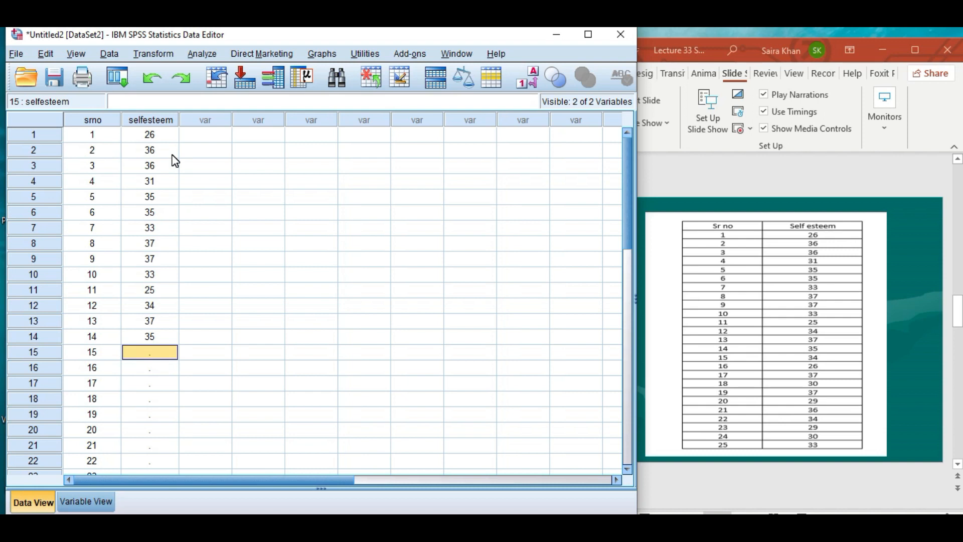
Enter the self esteem scores 34, 26, 37, 30, 37 and 29 for cases 15 to 20.
{"action": "type", "text": "34"}
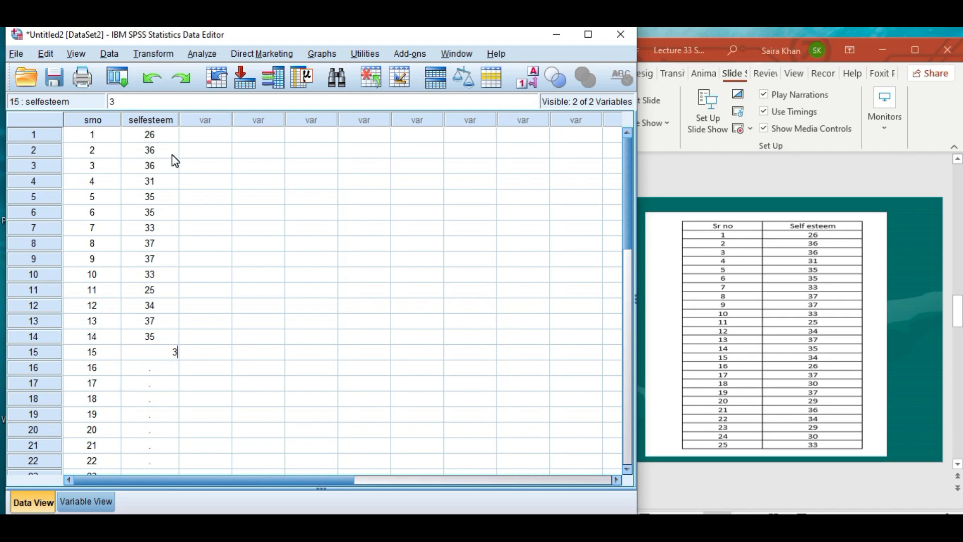
{"action": "key", "text": "Return"}
{"action": "type", "text": "26"}
{"action": "key", "text": "Return"}
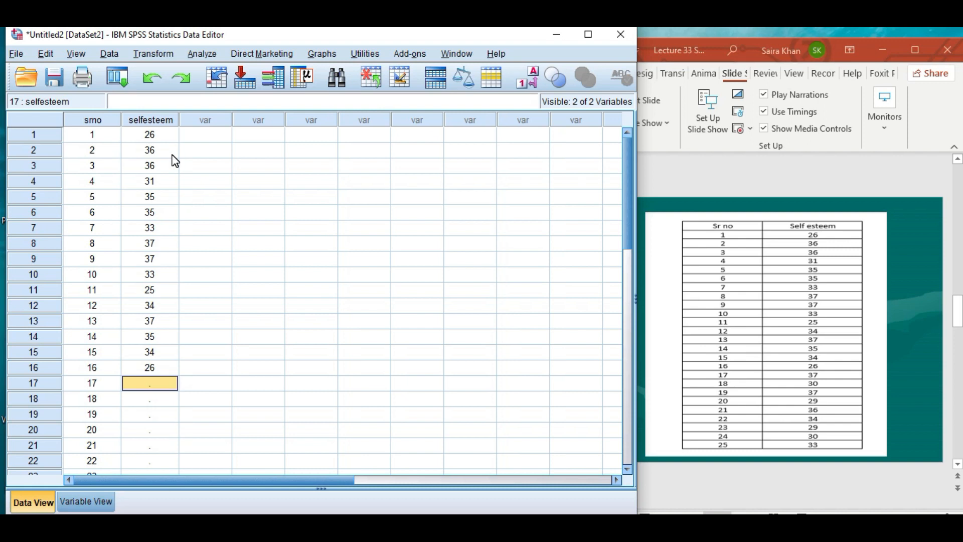
{"action": "type", "text": "37"}
{"action": "key", "text": "Return"}
{"action": "type", "text": "30"}
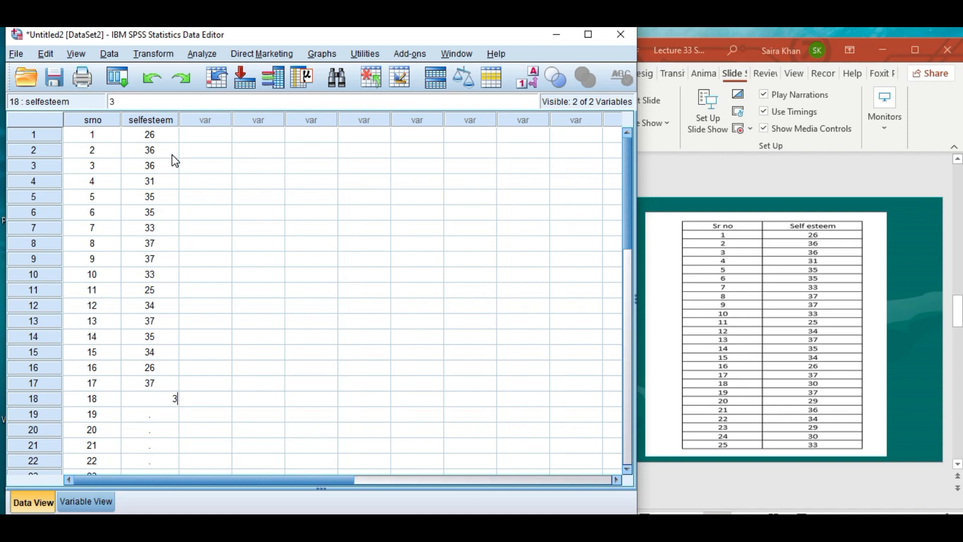
{"action": "key", "text": "Return"}
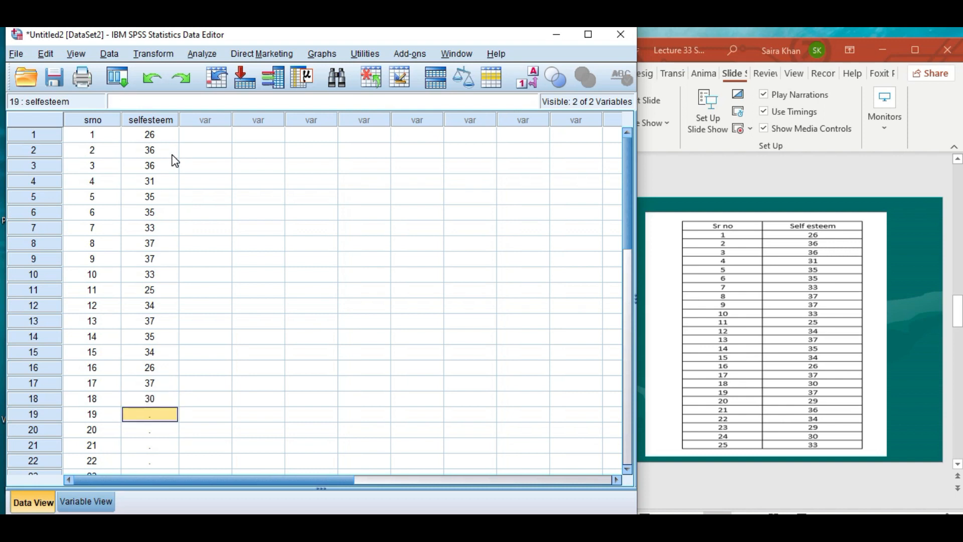
{"action": "type", "text": "37"}
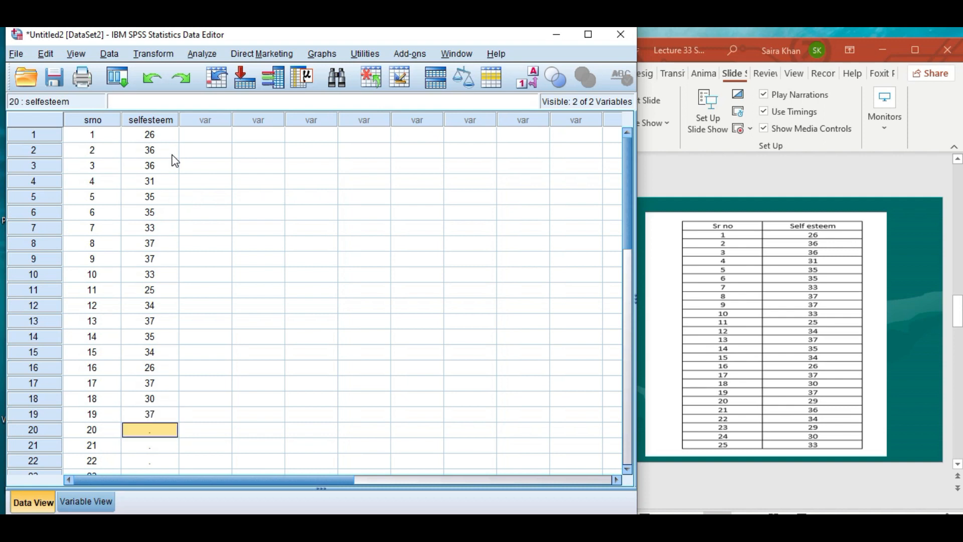
{"action": "type", "text": "29"}
{"action": "key", "text": "Return"}
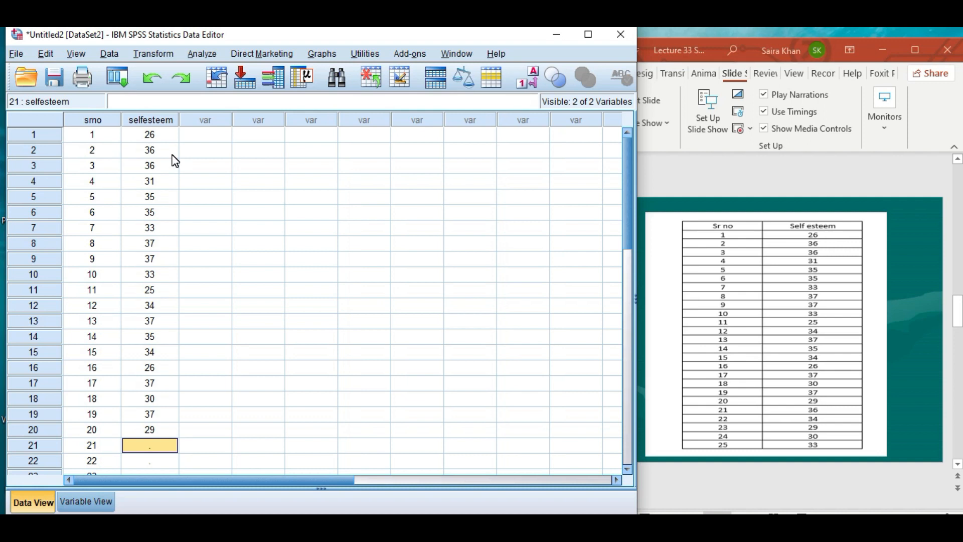
Complete the selfesteem column with the scores 36, 34, 29, 30 and 33 for cases 21 to 25.
{"action": "type", "text": "36"}
{"action": "key", "text": "Return"}
{"action": "type", "text": "34"}
{"action": "key", "text": "Return"}
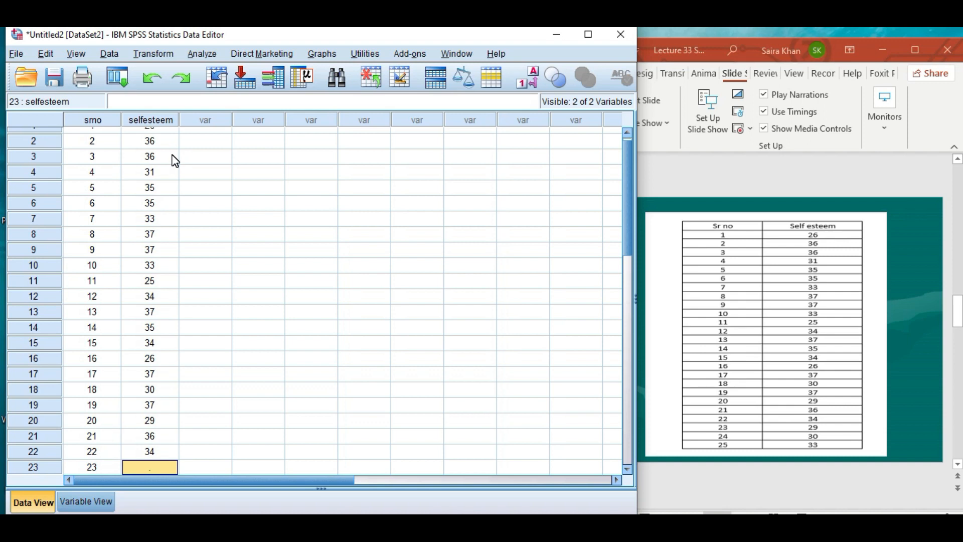
{"action": "type", "text": "29"}
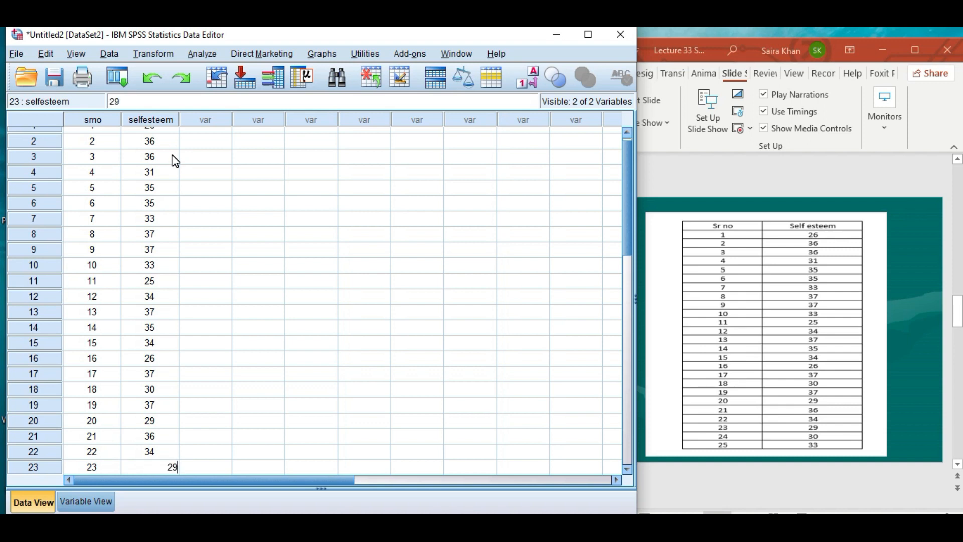
{"action": "key", "text": "Return"}
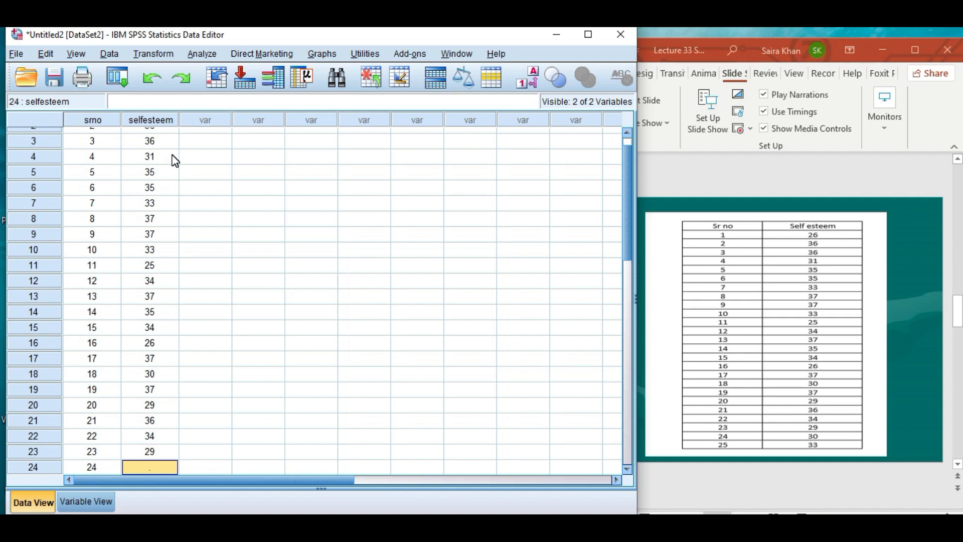
{"action": "type", "text": "30"}
{"action": "key", "text": "Return"}
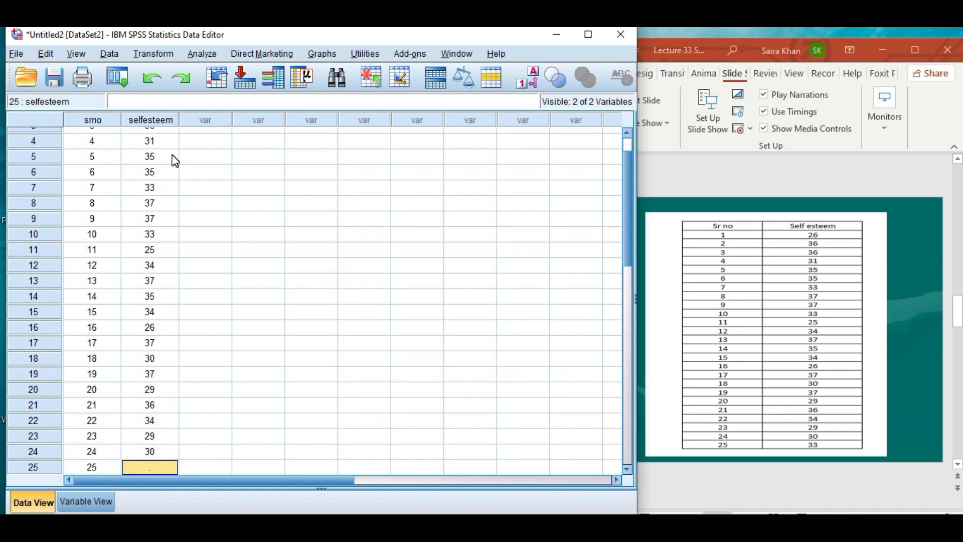
{"action": "type", "text": "33"}
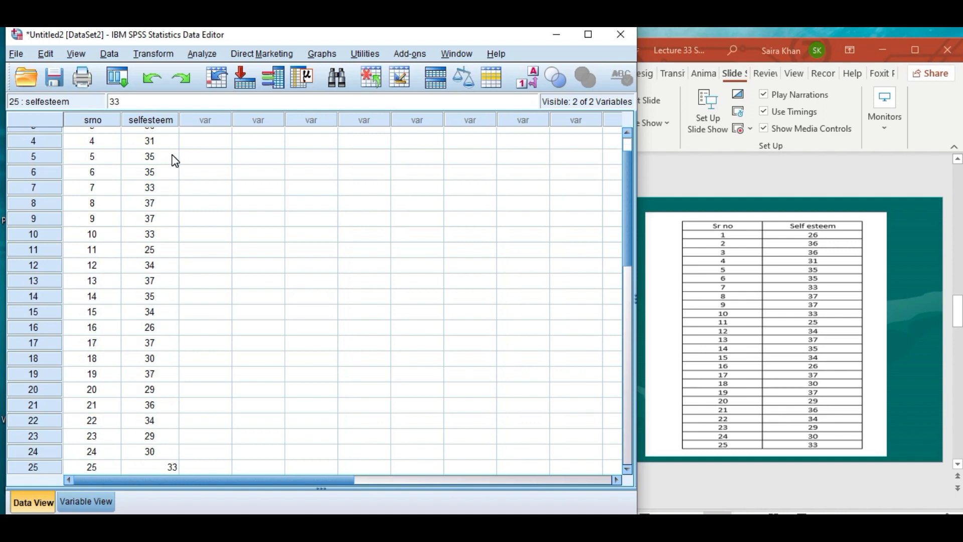
{"action": "key", "text": "Return"}
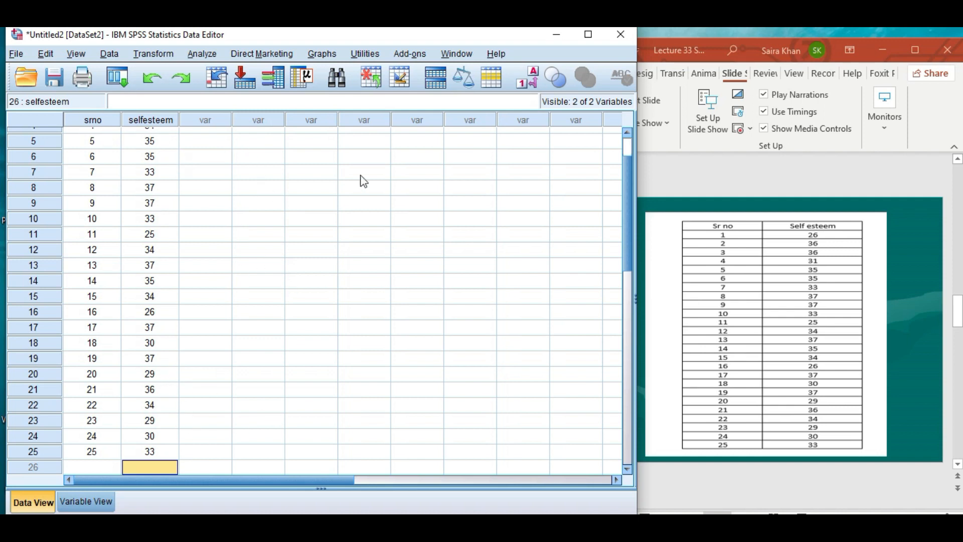
{"action": "left_click_drag", "start_coordinate": [625, 149], "coordinate": [625, 146]}
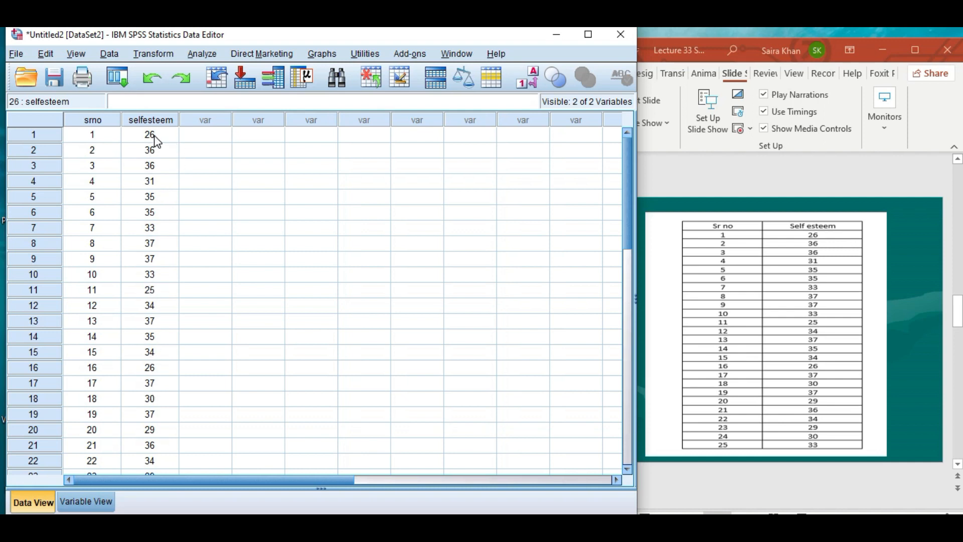
{"action": "left_click", "coordinate": [156, 55]}
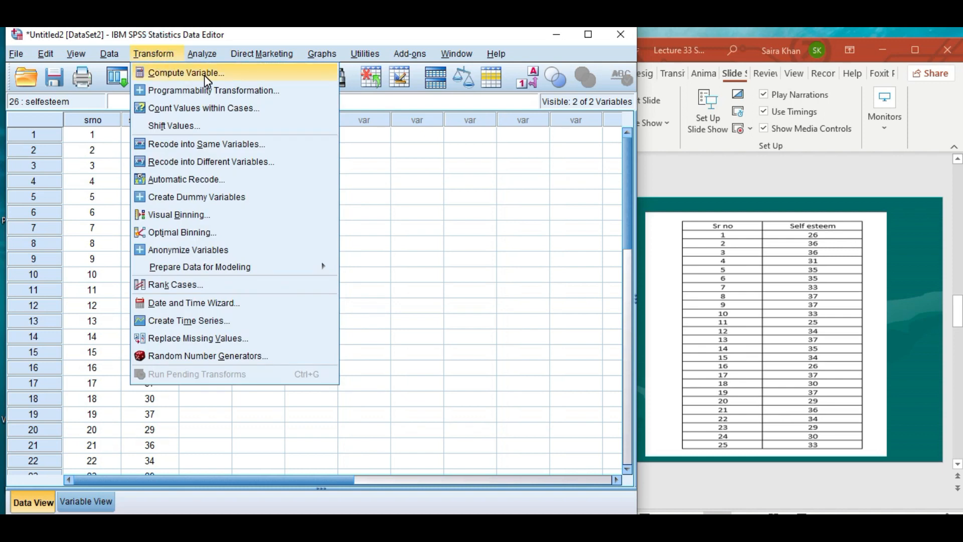
{"action": "left_click", "coordinate": [366, 152]}
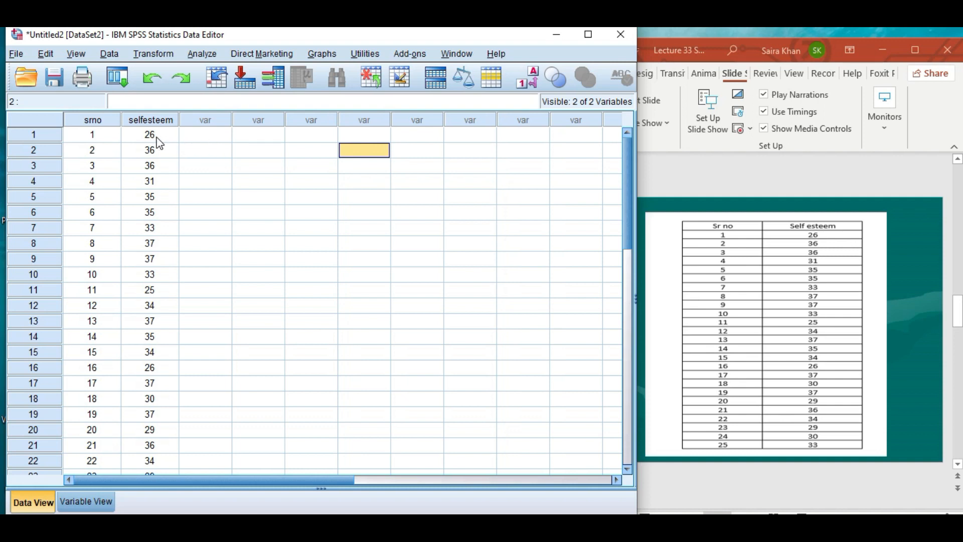
{"action": "left_click", "coordinate": [154, 55]}
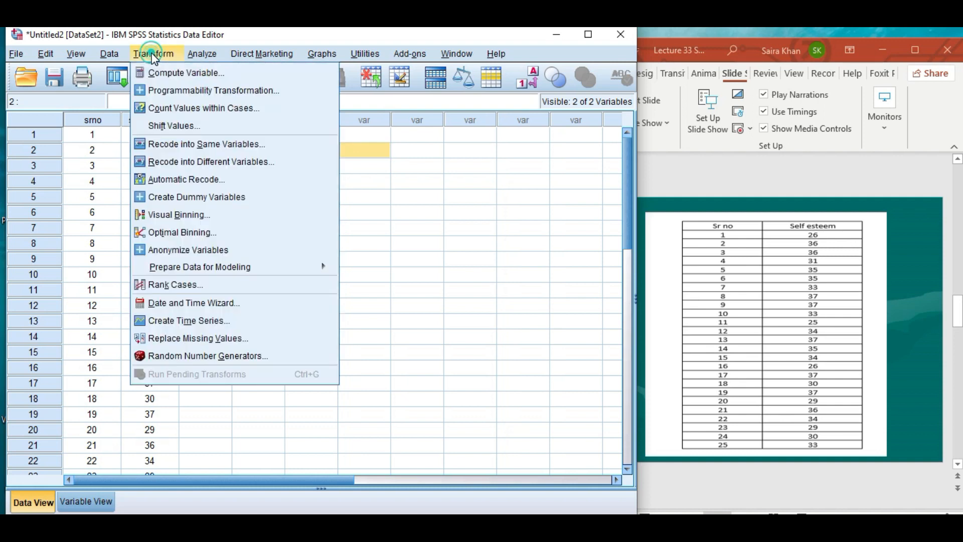
{"action": "left_click", "coordinate": [430, 236]}
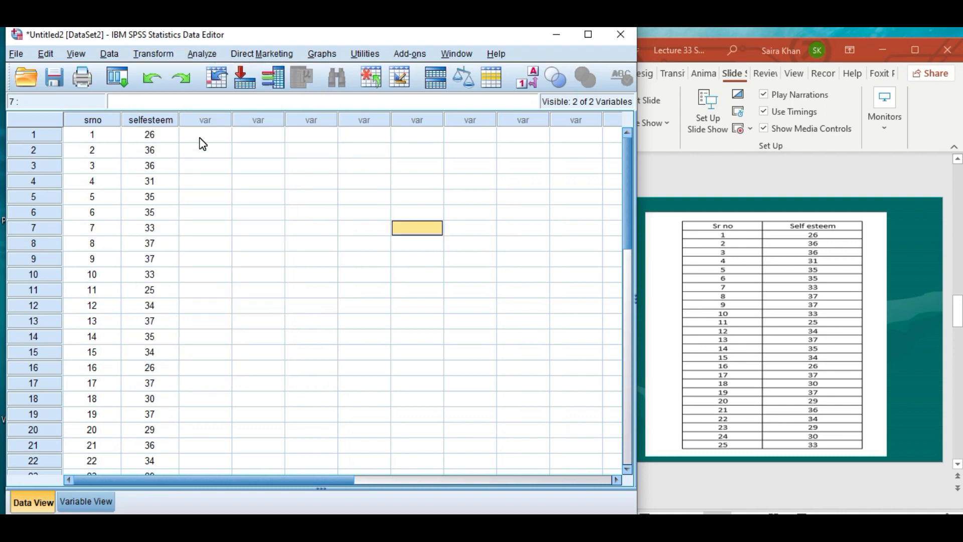
Start a Descriptives analysis and add Self Esteem as the variable to analyze.
{"action": "left_click", "coordinate": [206, 53]}
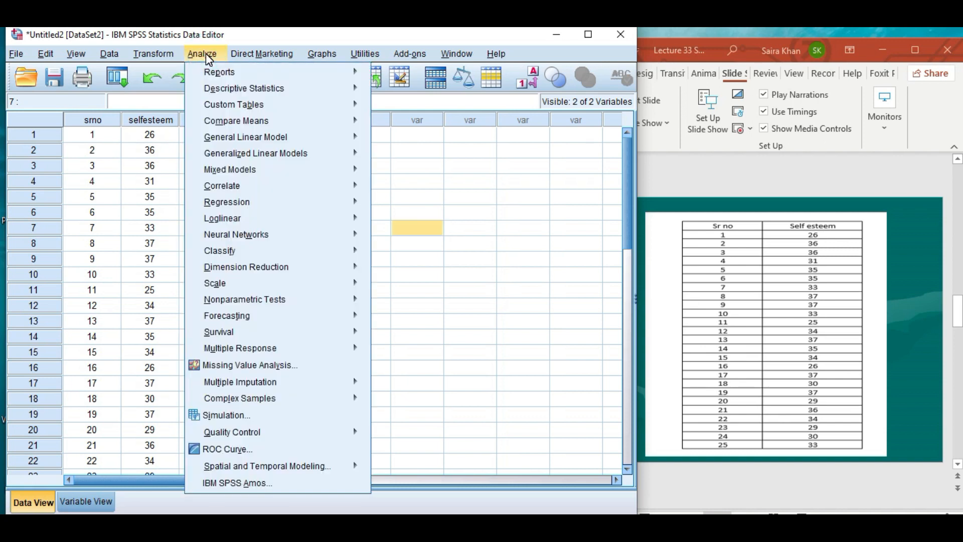
{"action": "mouse_move", "coordinate": [242, 89]}
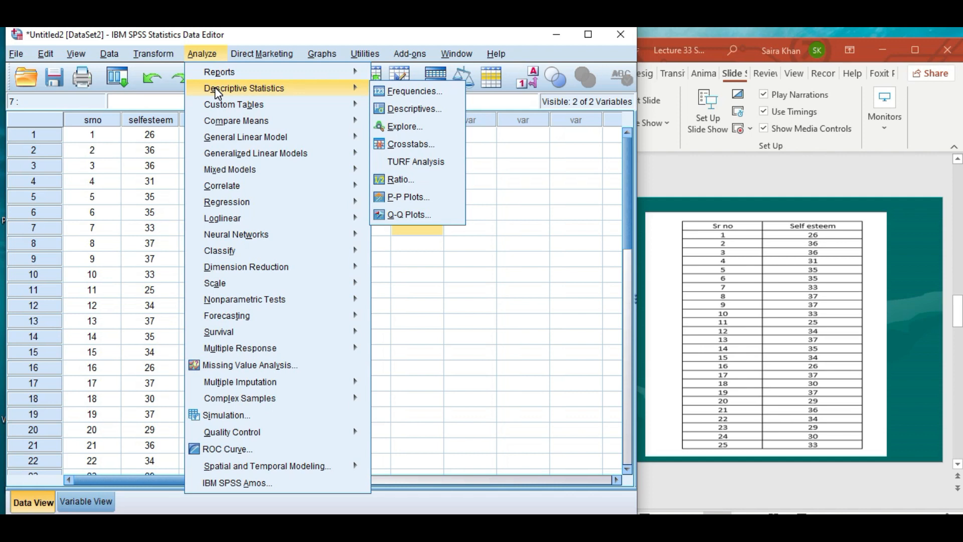
{"action": "left_click", "coordinate": [420, 108]}
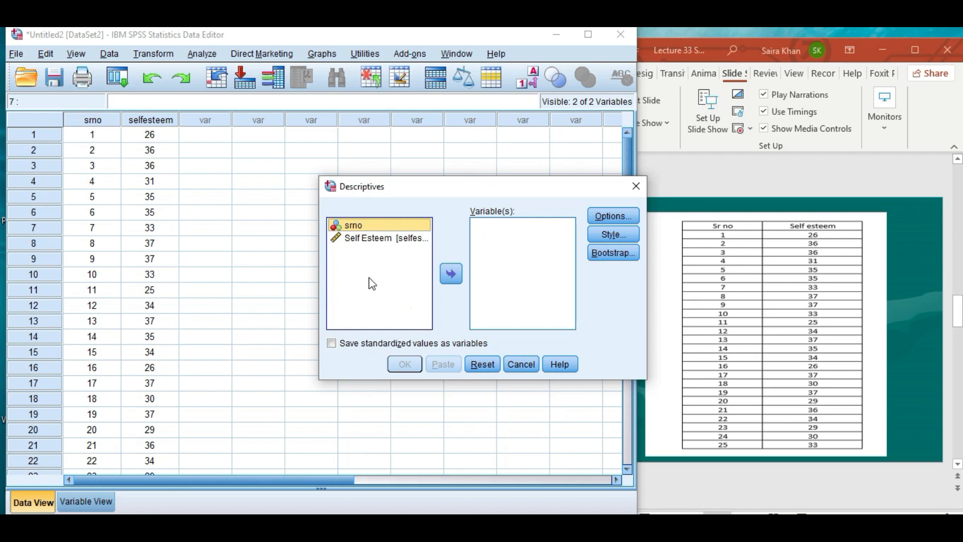
{"action": "left_click", "coordinate": [384, 242]}
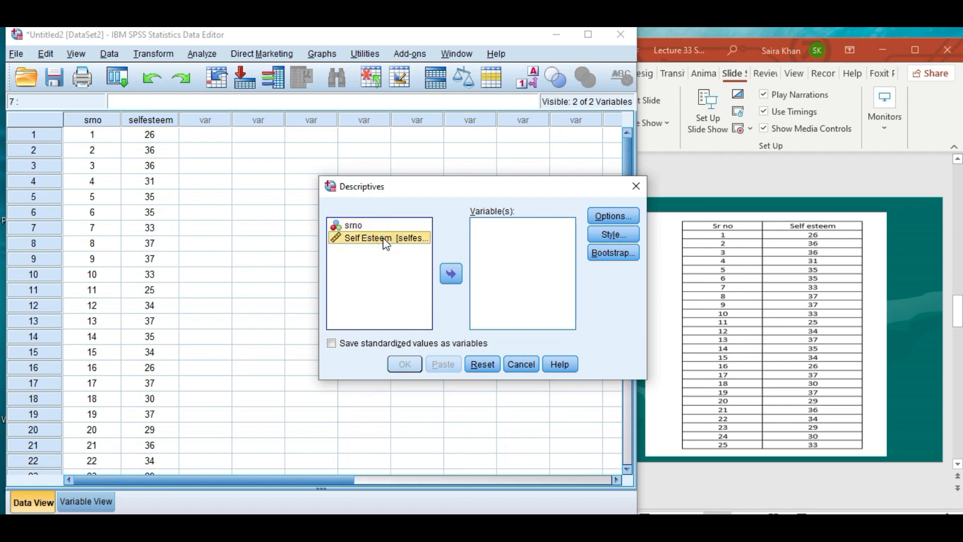
{"action": "left_click", "coordinate": [452, 274]}
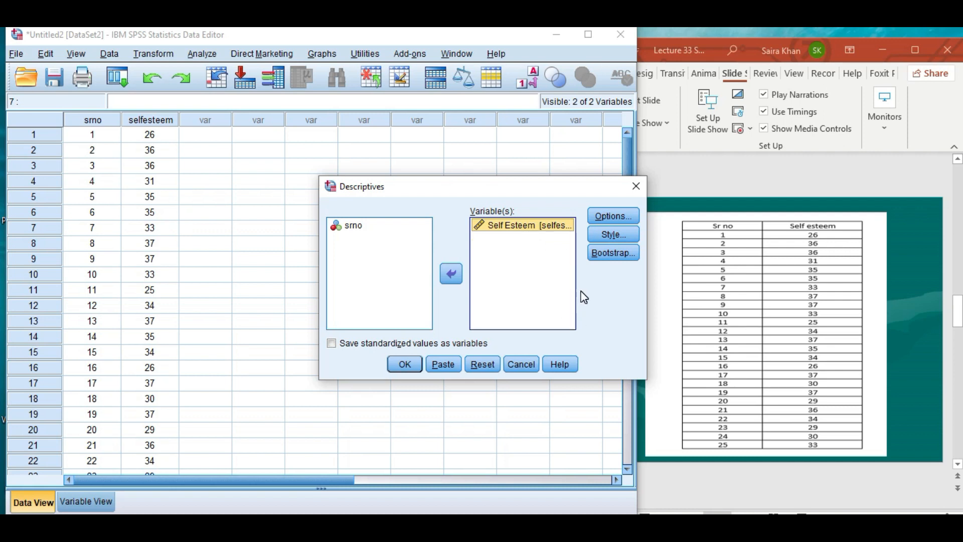
Add Range, S.E. mean, Kurtosis, Skewness and Sum to the default descriptive statistics and run the analysis.
{"action": "left_click", "coordinate": [610, 214]}
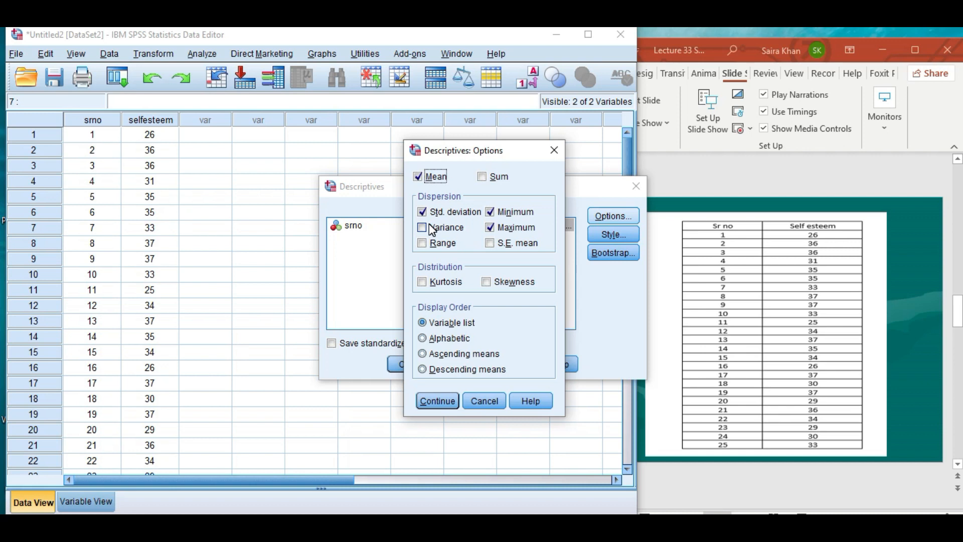
{"action": "left_click", "coordinate": [420, 179]}
{"action": "left_click", "coordinate": [423, 214]}
{"action": "left_click", "coordinate": [423, 214]}
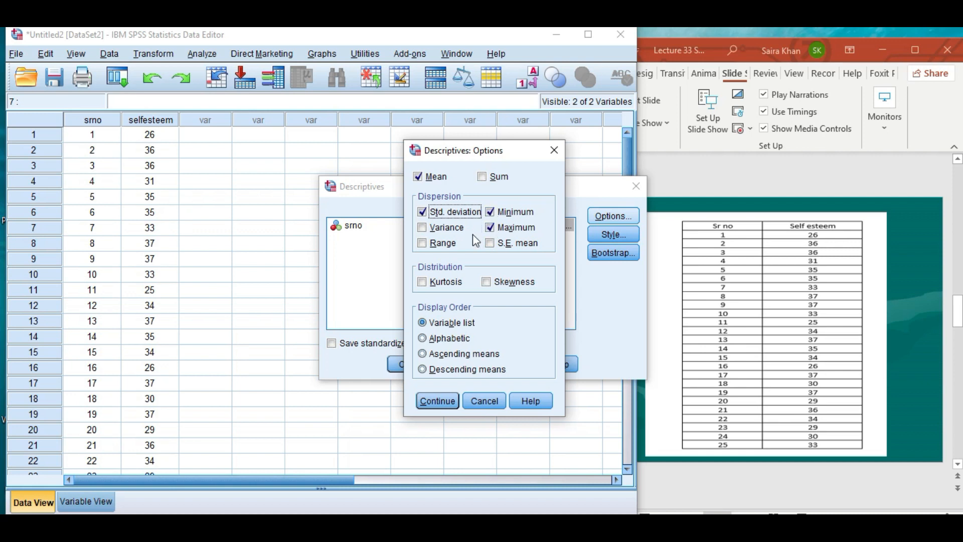
{"action": "left_click", "coordinate": [430, 244]}
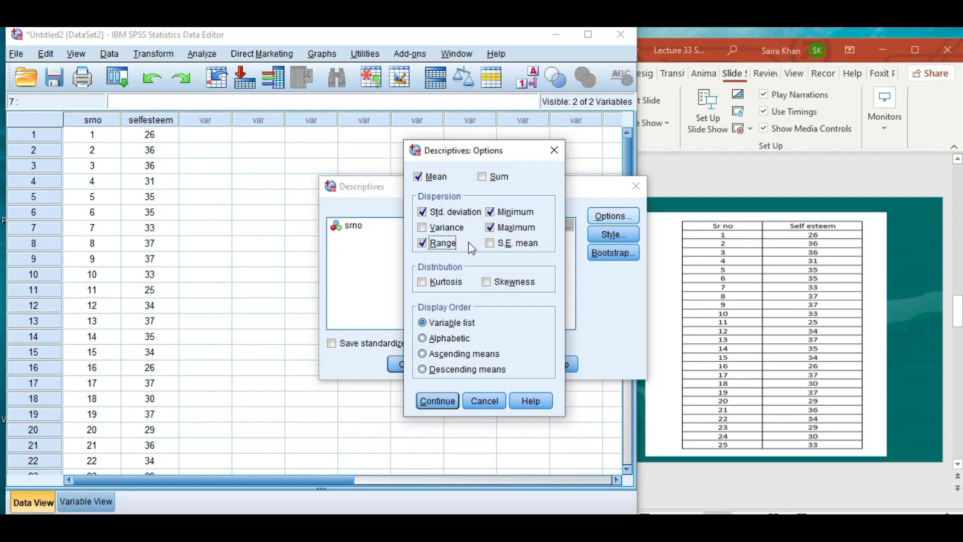
{"action": "left_click", "coordinate": [491, 244]}
{"action": "left_click", "coordinate": [422, 281]}
{"action": "left_click", "coordinate": [491, 281]}
{"action": "left_click", "coordinate": [483, 177]}
{"action": "left_click", "coordinate": [435, 401]}
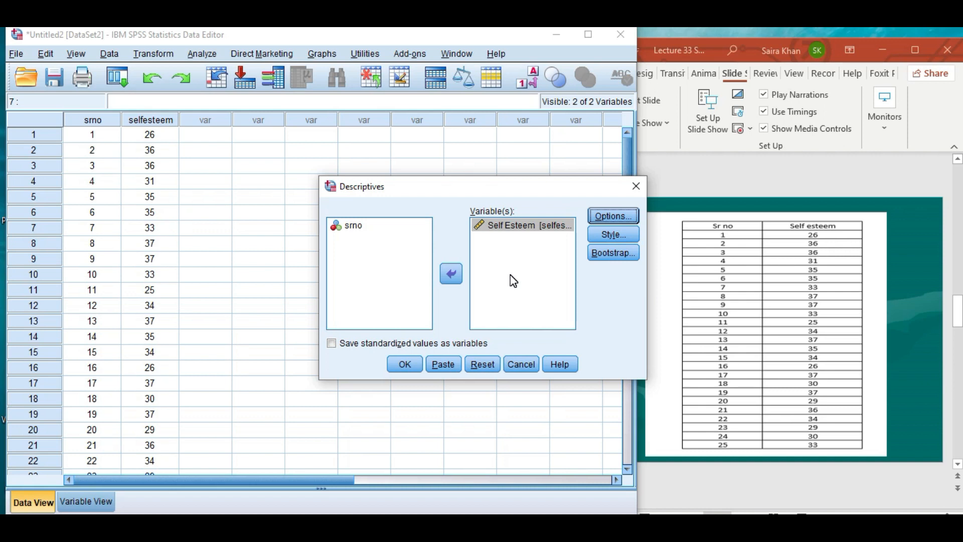
{"action": "left_click", "coordinate": [404, 365]}
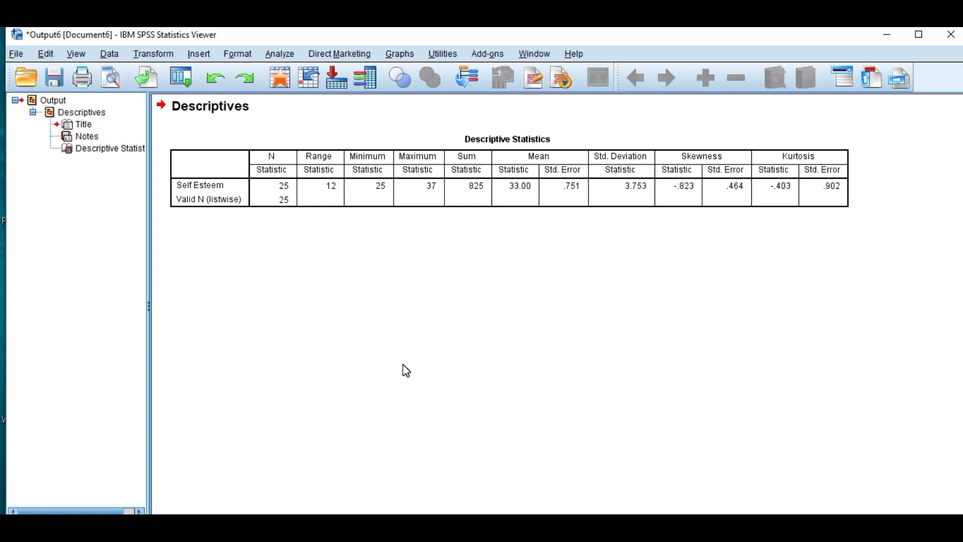
{"action": "left_click", "coordinate": [216, 201]}
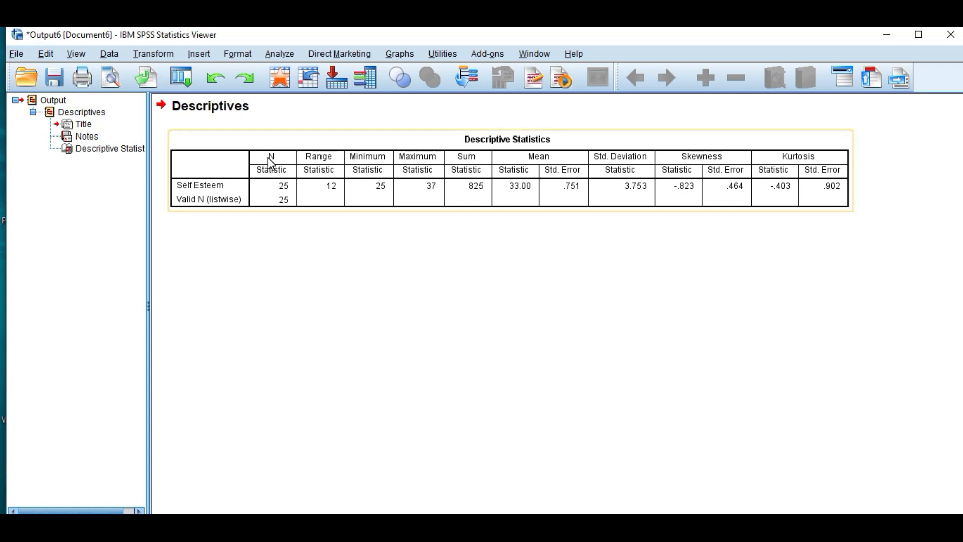
{"action": "left_click", "coordinate": [289, 279]}
{"action": "left_click", "coordinate": [609, 265]}
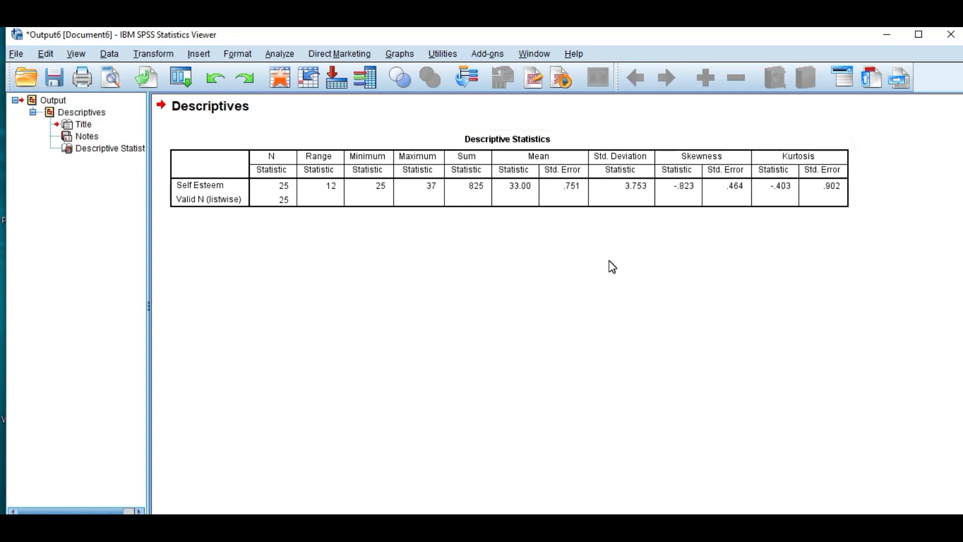
{"action": "left_click", "coordinate": [254, 203]}
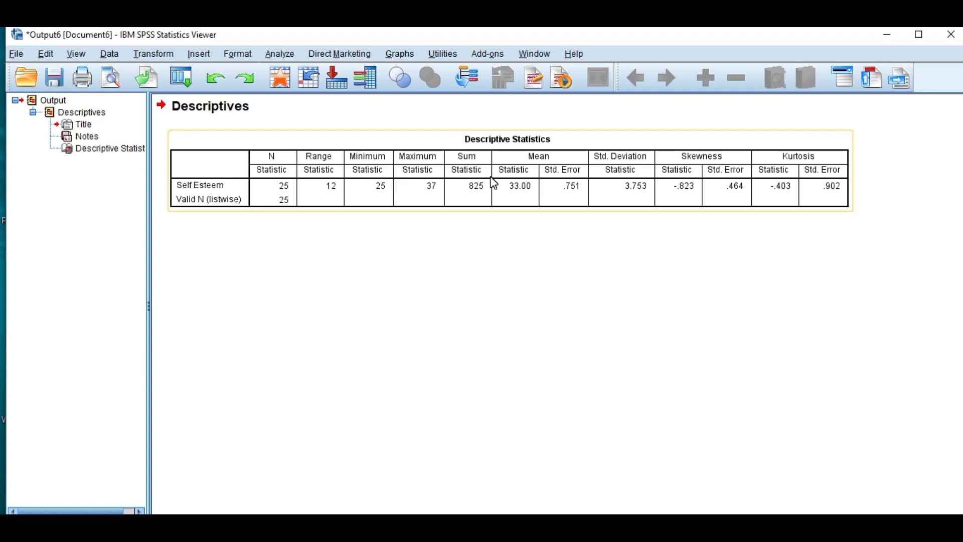
{"action": "left_click", "coordinate": [704, 483]}
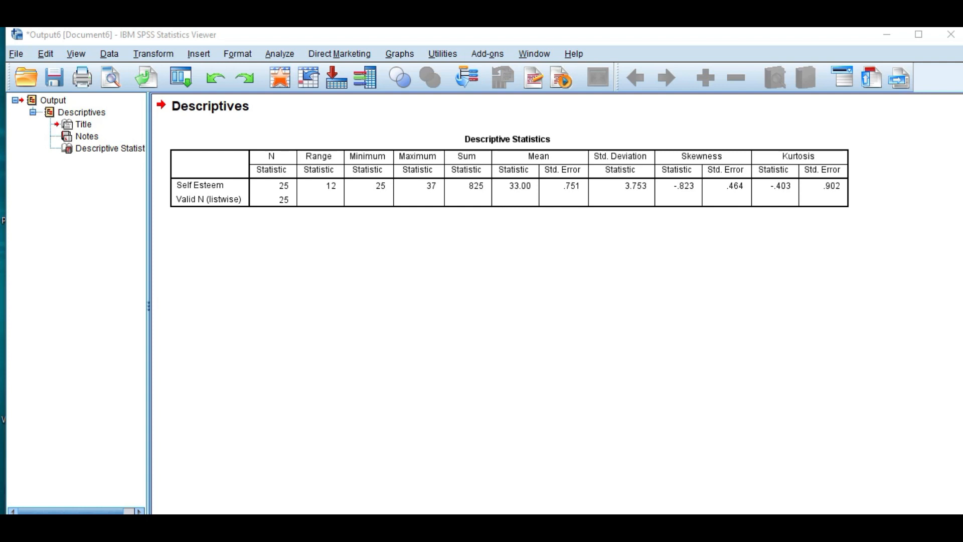
{"action": "left_click", "coordinate": [773, 474]}
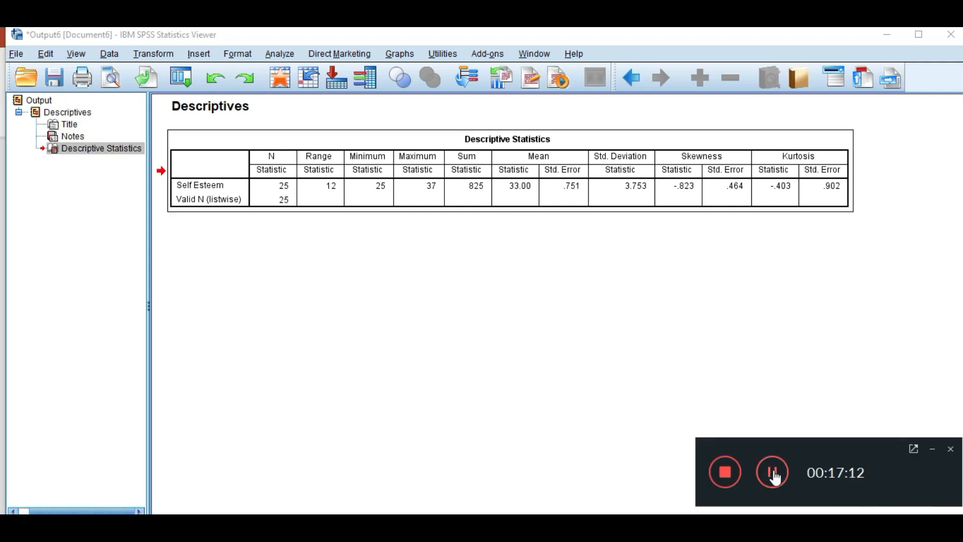
{"action": "left_click", "coordinate": [931, 445]}
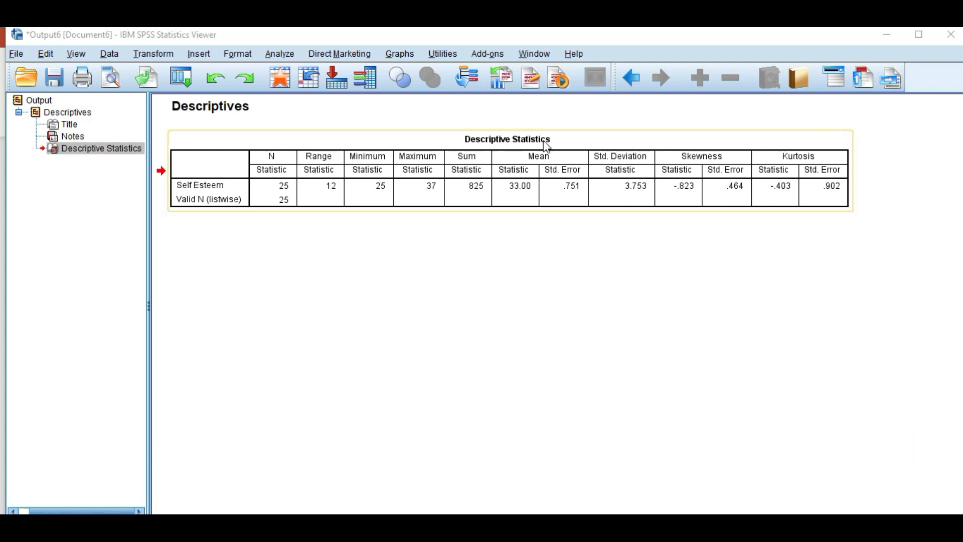
{"action": "left_click", "coordinate": [280, 54]}
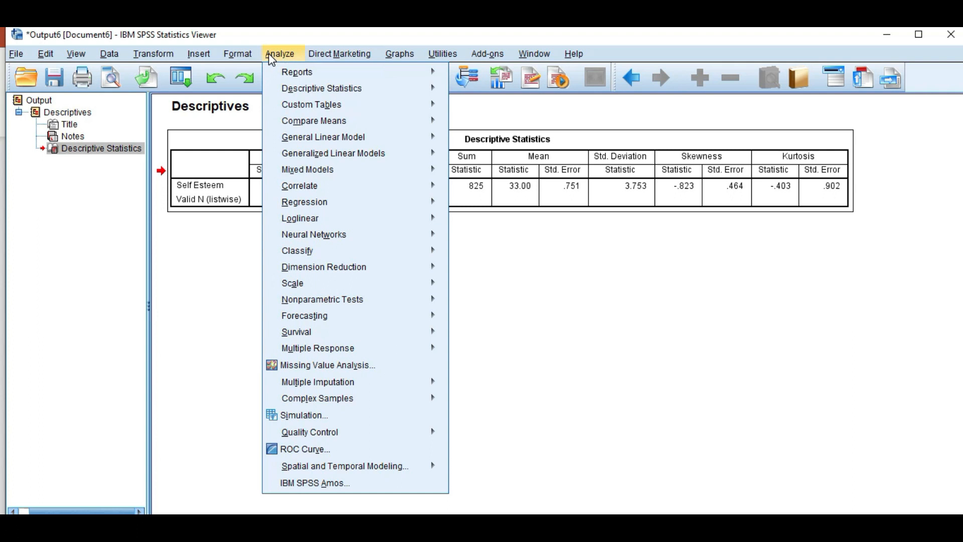
{"action": "mouse_move", "coordinate": [295, 93]}
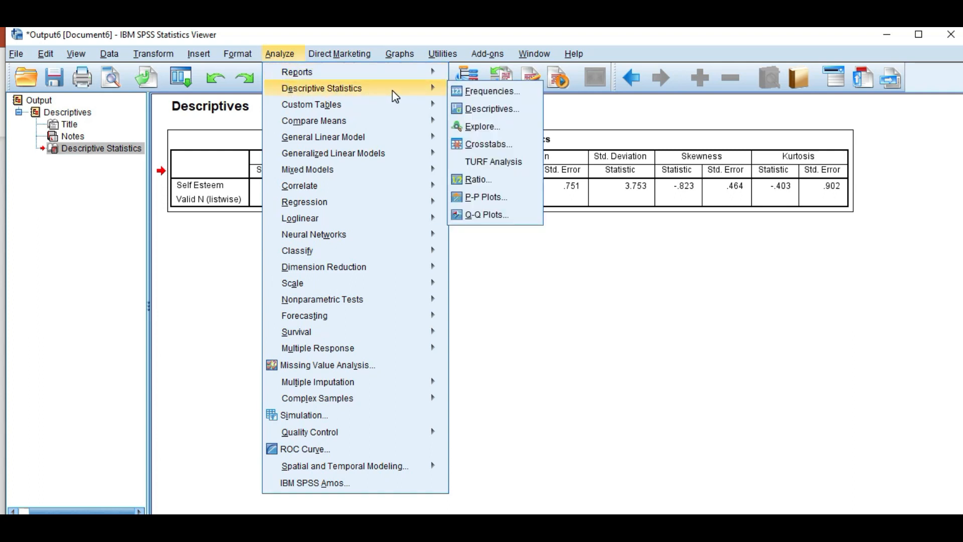
{"action": "left_click", "coordinate": [491, 92]}
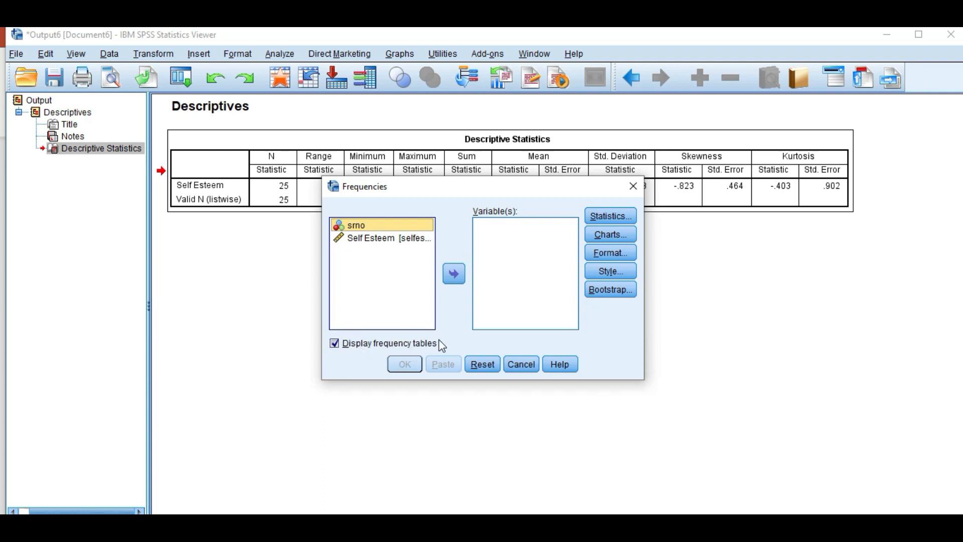
{"action": "left_click", "coordinate": [335, 344]}
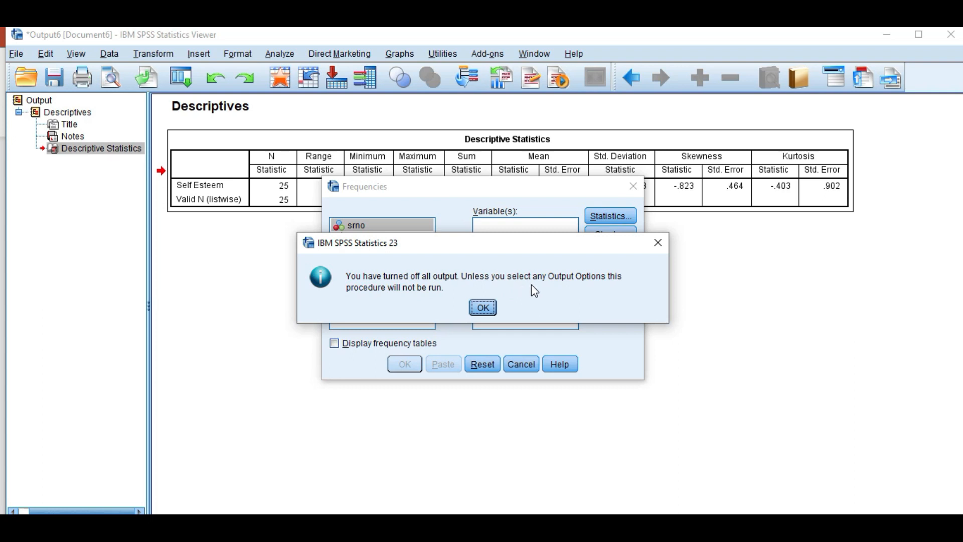
{"action": "left_click", "coordinate": [483, 309]}
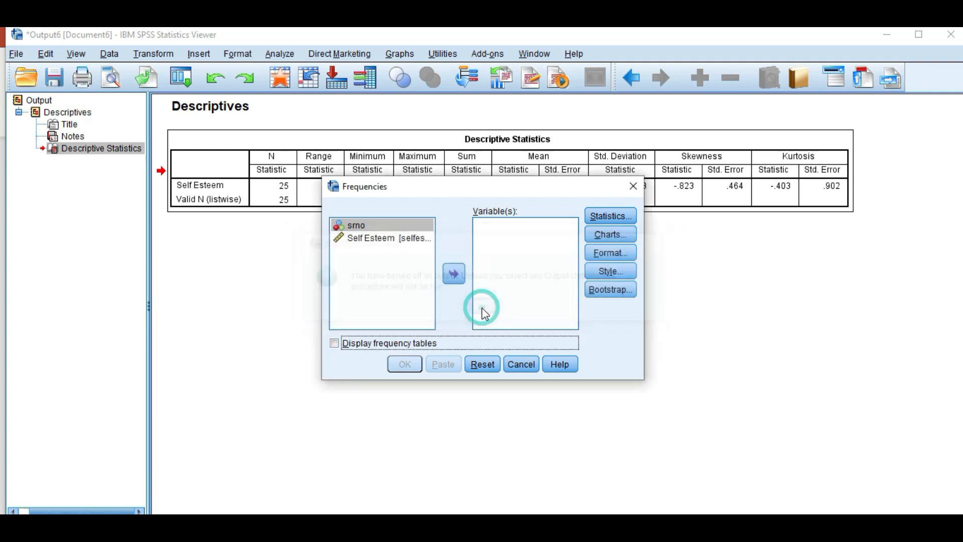
{"action": "left_click", "coordinate": [383, 237]}
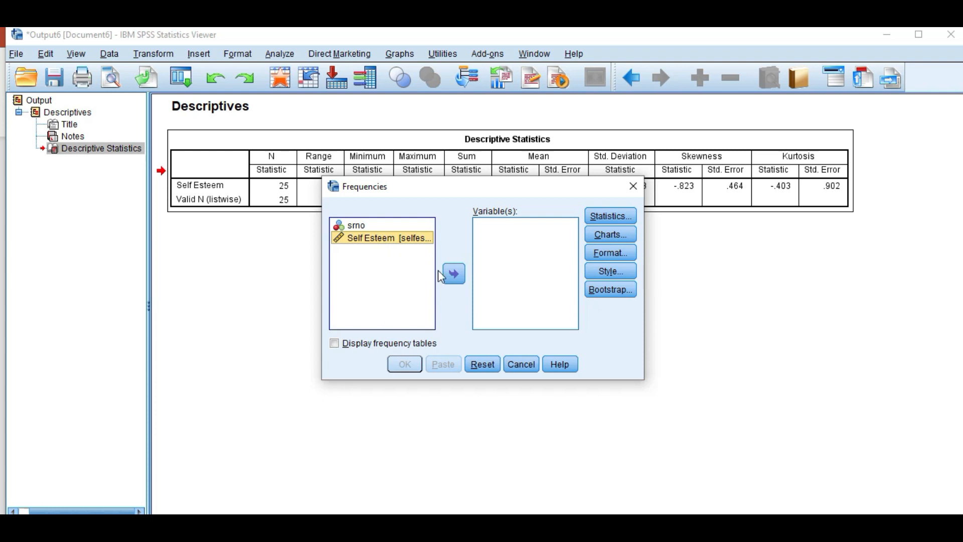
{"action": "left_click", "coordinate": [457, 274]}
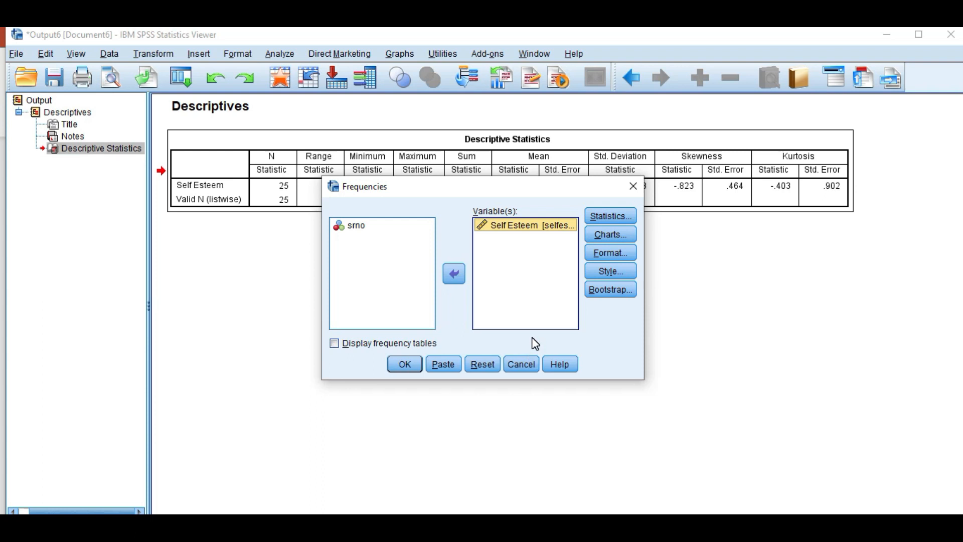
{"action": "left_click", "coordinate": [612, 215]}
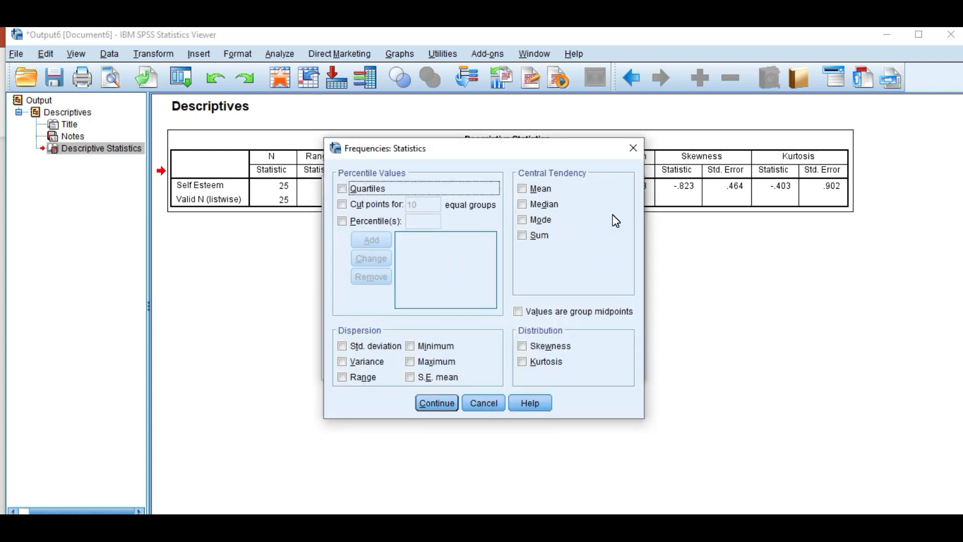
{"action": "left_click", "coordinate": [545, 190]}
{"action": "left_click", "coordinate": [544, 204]}
{"action": "left_click", "coordinate": [542, 220]}
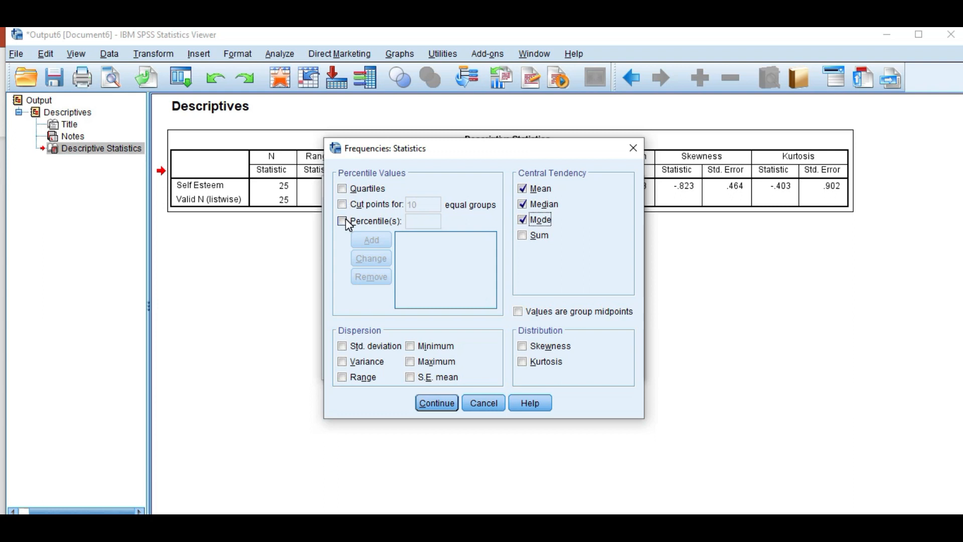
{"action": "left_click", "coordinate": [343, 346]}
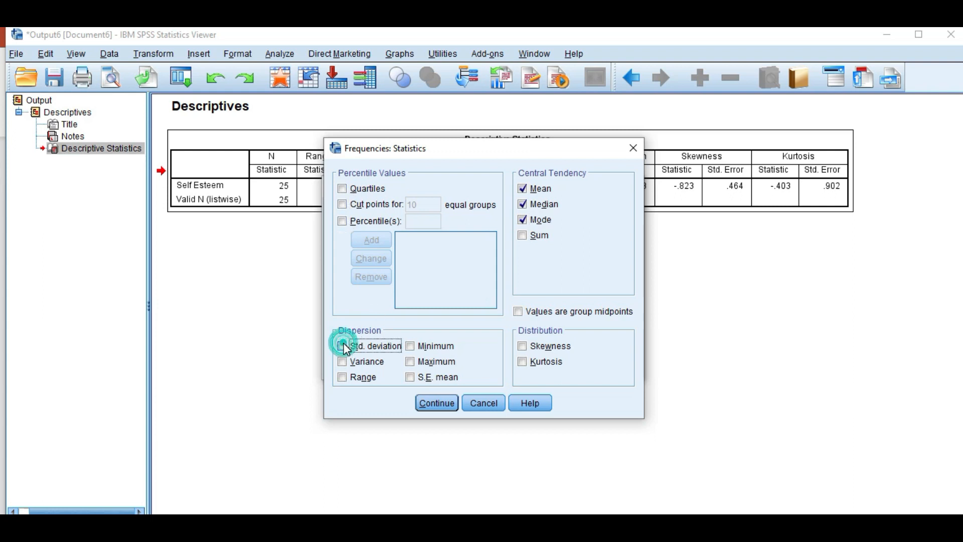
{"action": "left_click", "coordinate": [422, 347]}
{"action": "left_click", "coordinate": [421, 362]}
{"action": "left_click", "coordinate": [367, 380]}
{"action": "left_click", "coordinate": [357, 362]}
{"action": "left_click", "coordinate": [553, 346]}
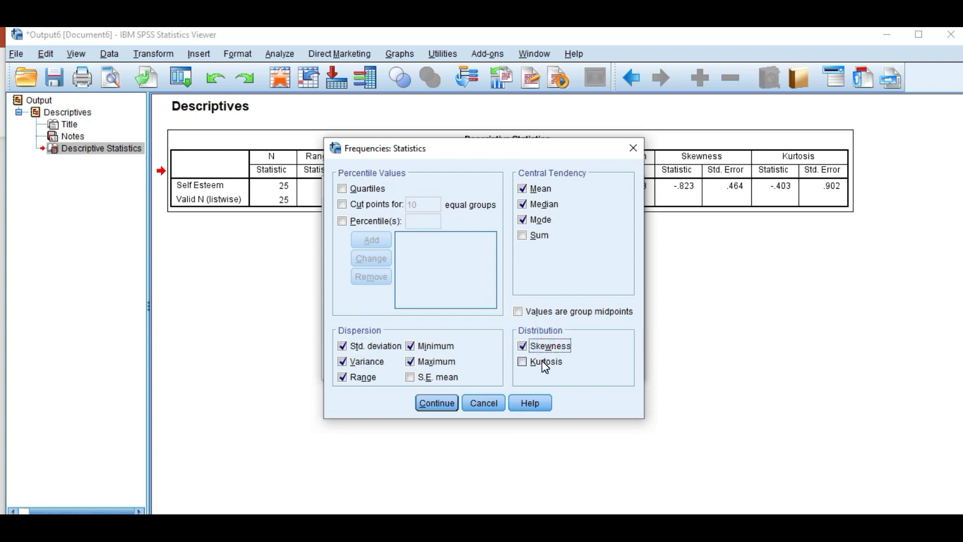
{"action": "left_click", "coordinate": [542, 360]}
{"action": "left_click", "coordinate": [491, 403]}
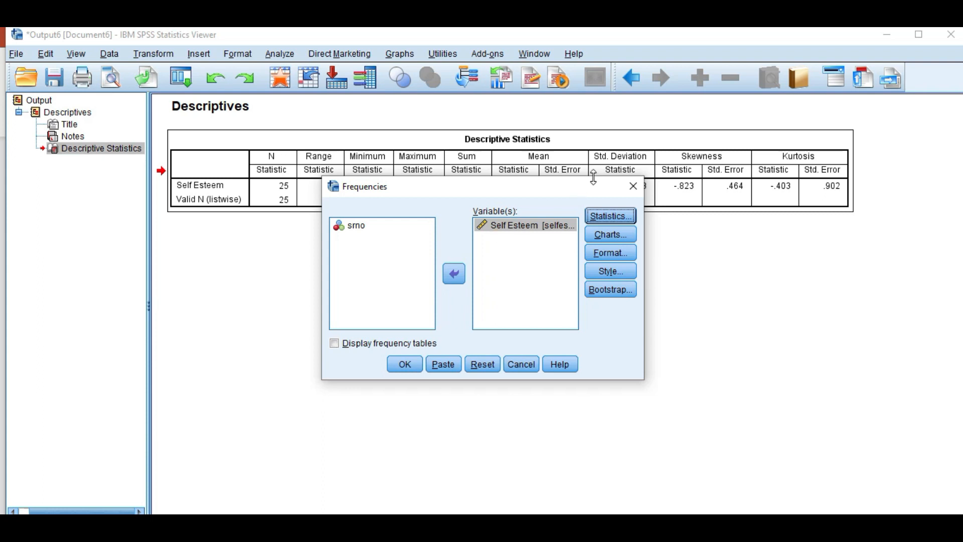
{"action": "left_click", "coordinate": [635, 187]}
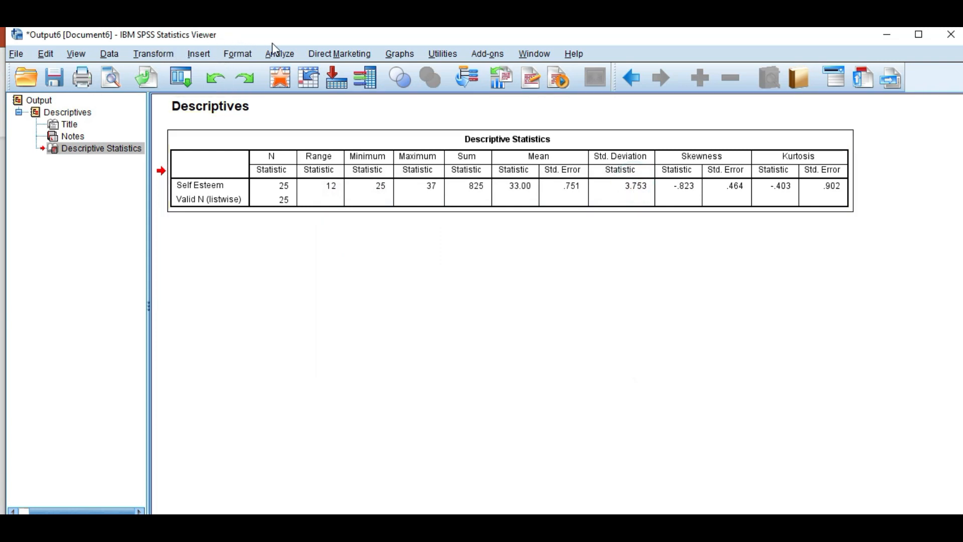
Start a Frequencies analysis and request Mean, Median and Mode as the central tendency statistics.
{"action": "left_click", "coordinate": [282, 53]}
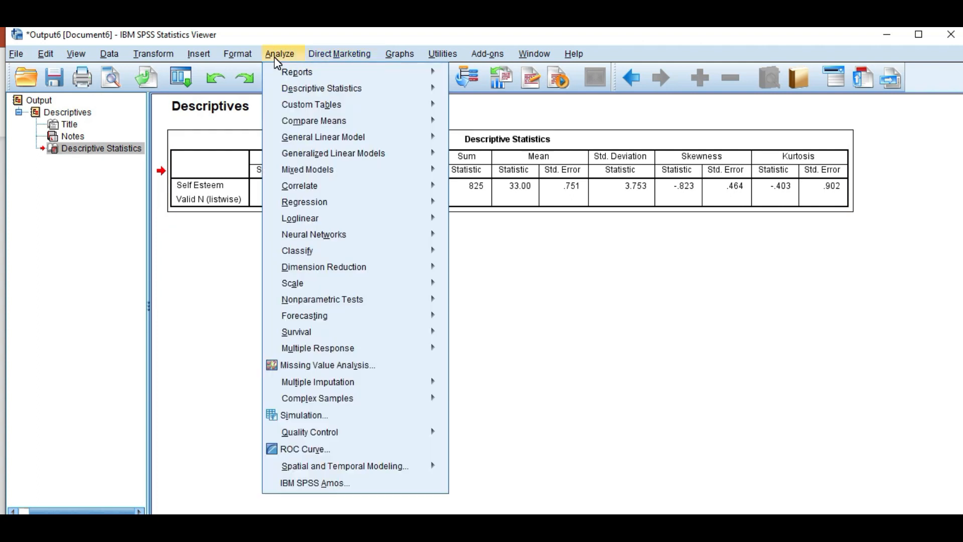
{"action": "mouse_move", "coordinate": [298, 91]}
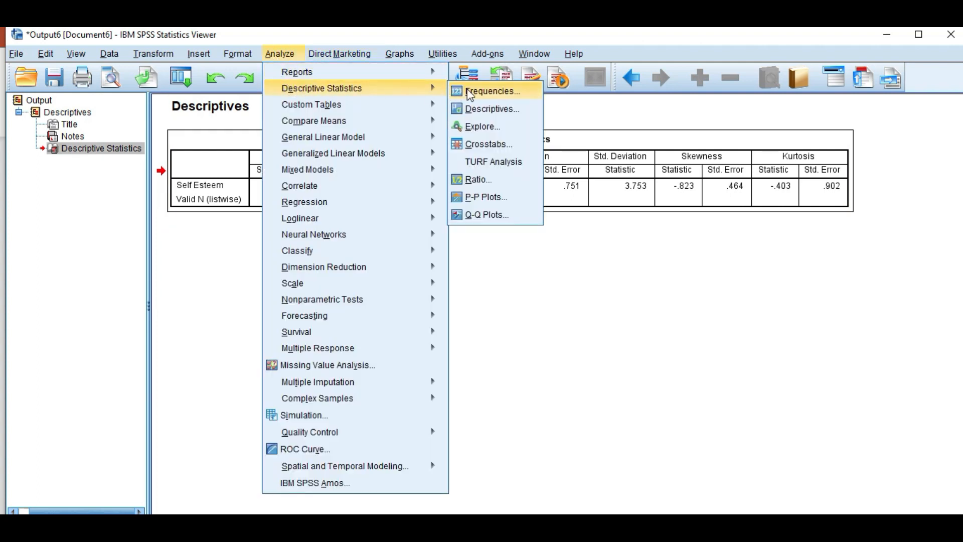
{"action": "left_click", "coordinate": [495, 92]}
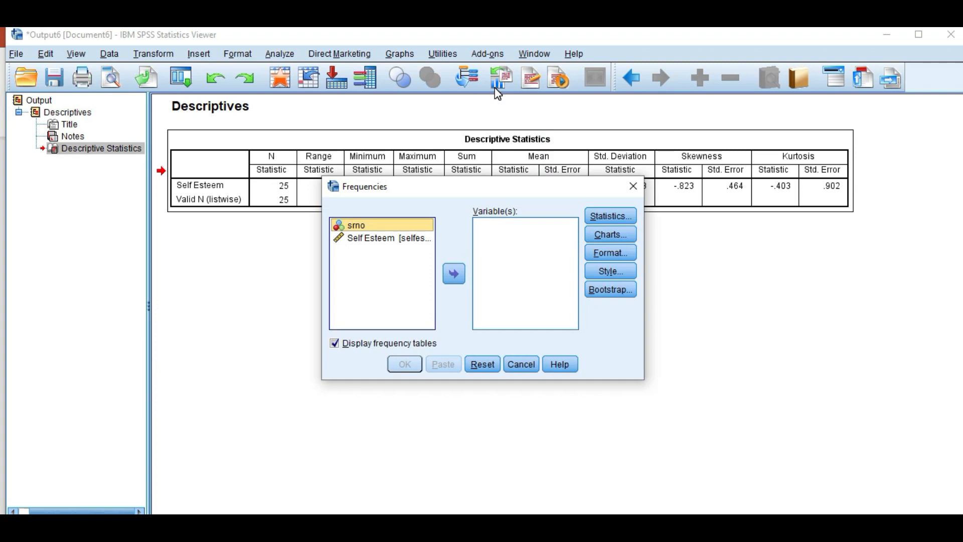
{"action": "left_click", "coordinate": [609, 216]}
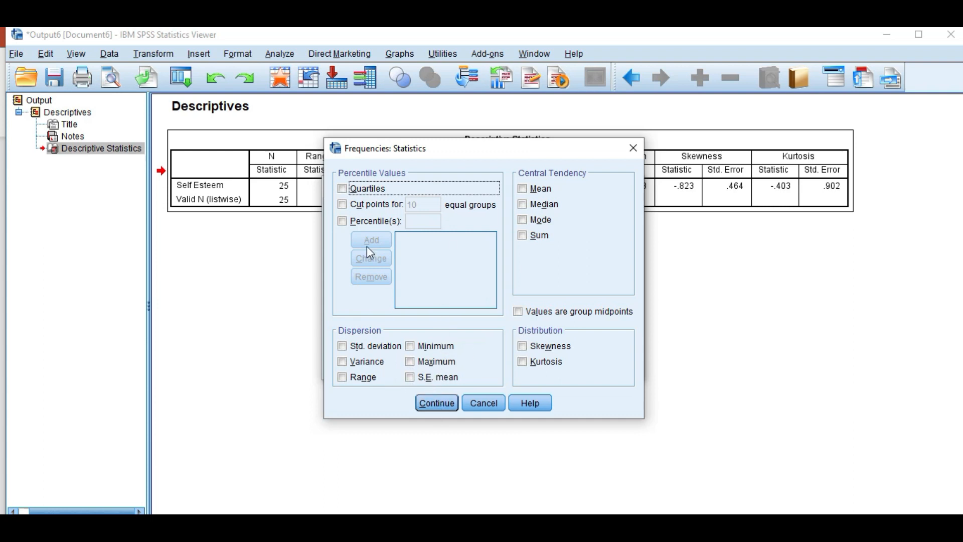
{"action": "left_click", "coordinate": [523, 189]}
{"action": "left_click", "coordinate": [524, 205]}
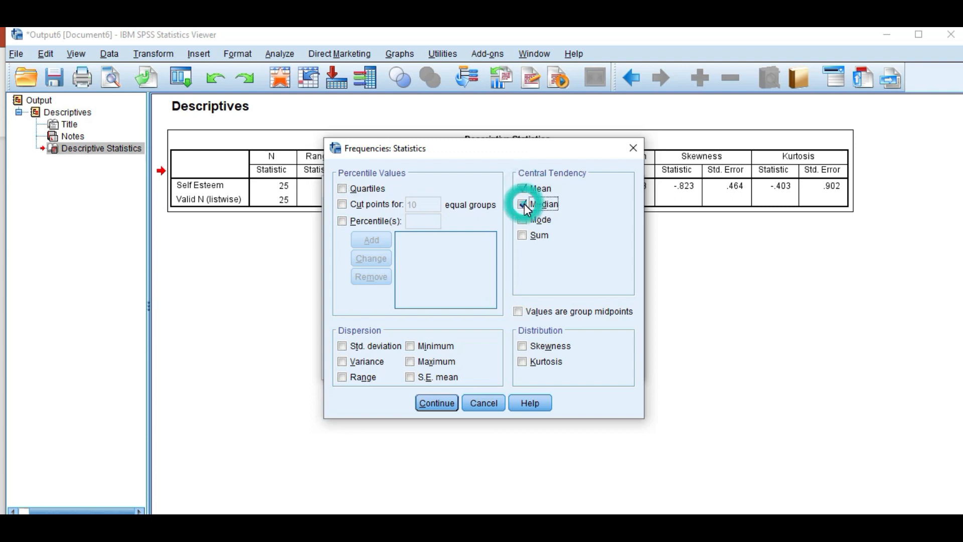
{"action": "left_click", "coordinate": [524, 221]}
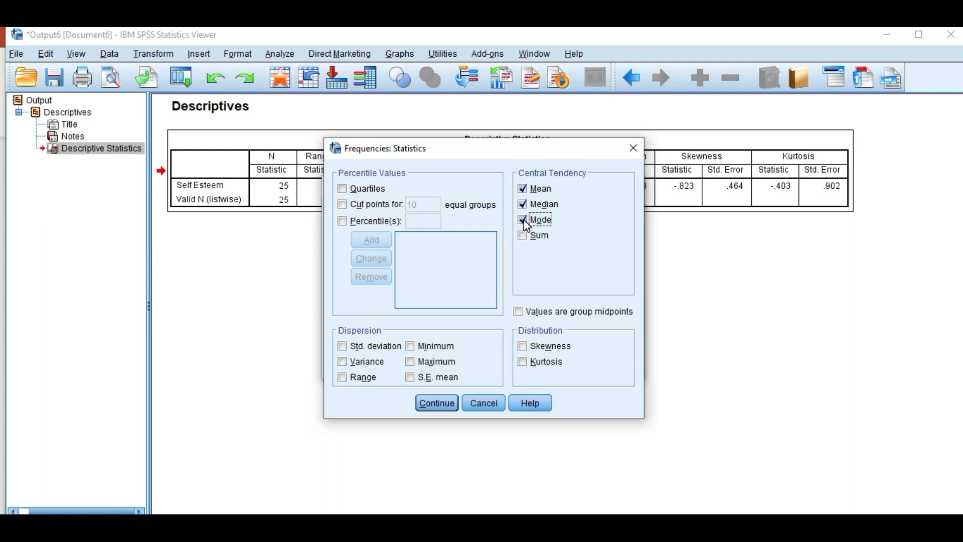
Include Std. deviation, Variance, Range, Minimum, Maximum, S.E. mean, Skewness and Kurtosis in the Frequencies statistics and accept the selection.
{"action": "left_click", "coordinate": [342, 346]}
{"action": "left_click", "coordinate": [342, 361]}
{"action": "left_click", "coordinate": [342, 377]}
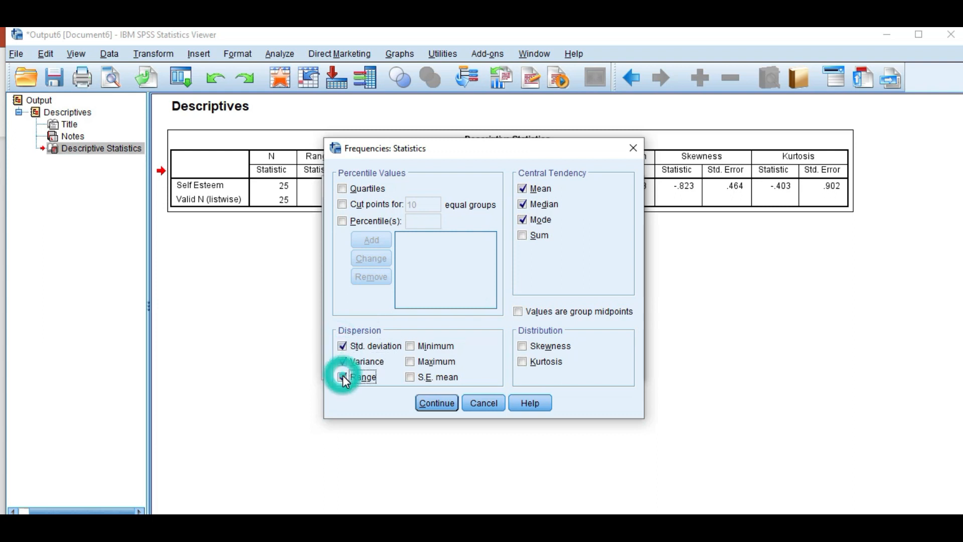
{"action": "left_click", "coordinate": [417, 346]}
{"action": "left_click", "coordinate": [417, 361]}
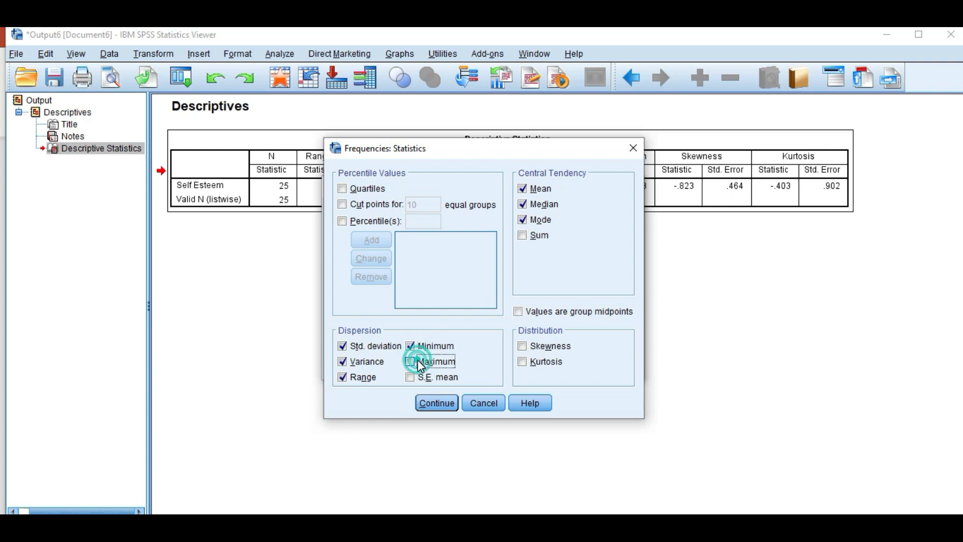
{"action": "left_click", "coordinate": [419, 382]}
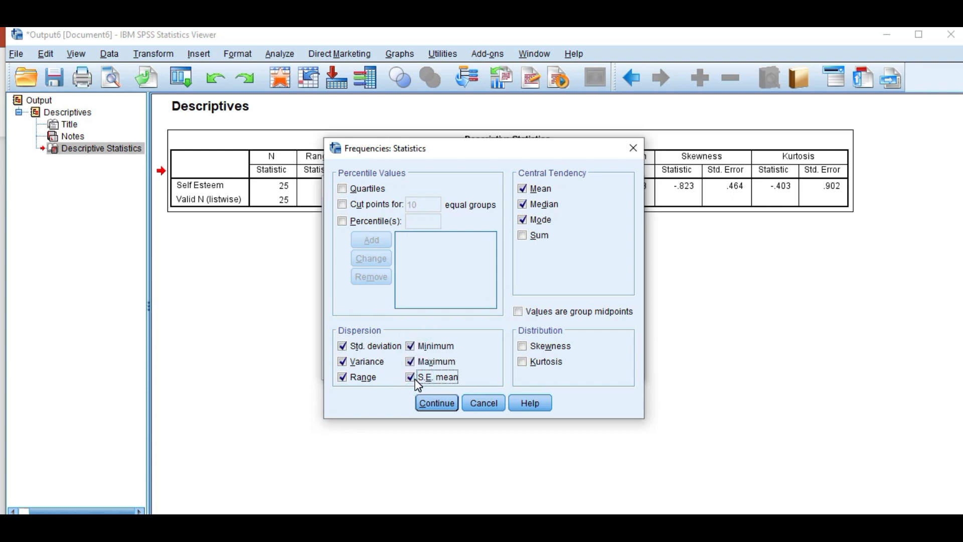
{"action": "left_click", "coordinate": [530, 346]}
{"action": "left_click", "coordinate": [525, 363]}
{"action": "left_click", "coordinate": [426, 408]}
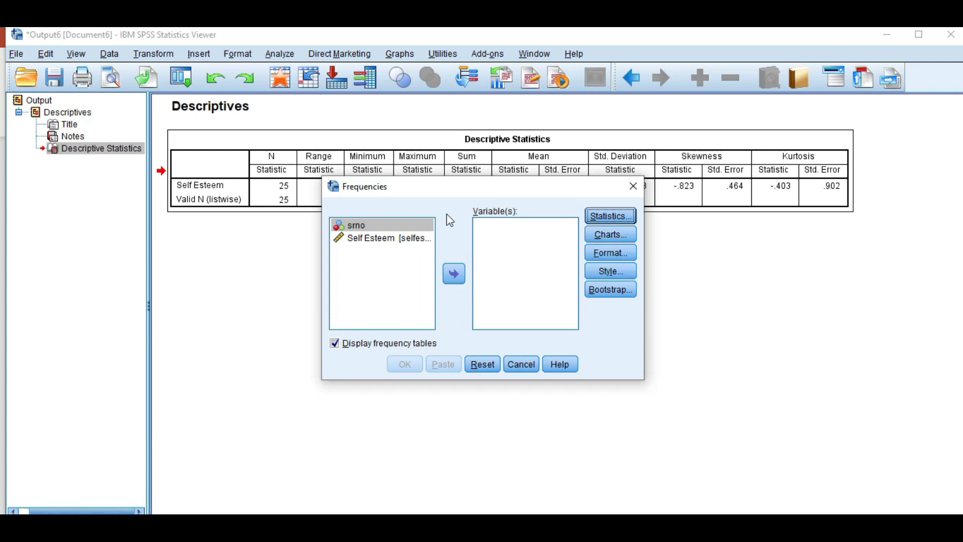
Add Self Esteem as the variable for the frequencies and accept the default format ordered by ascending values.
{"action": "left_click", "coordinate": [370, 240]}
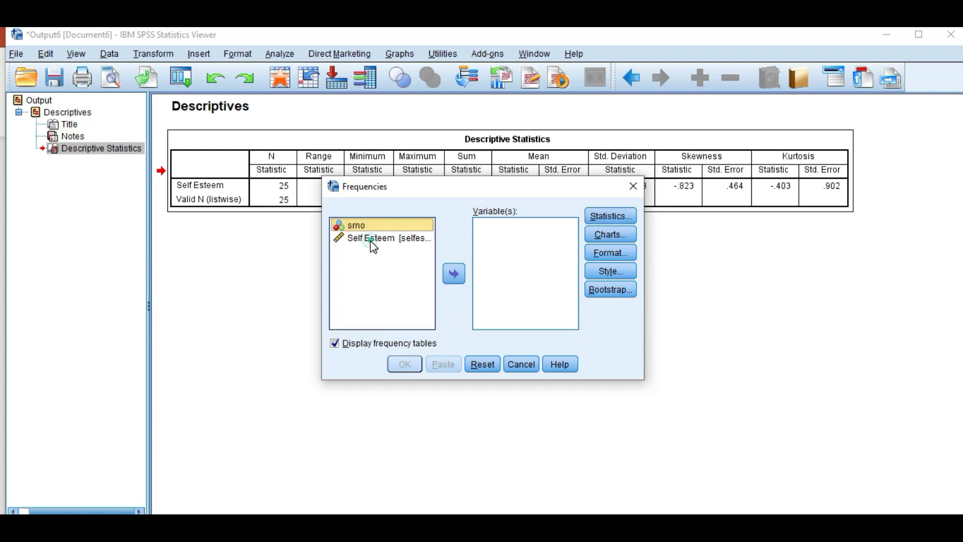
{"action": "left_click", "coordinate": [454, 274]}
{"action": "left_click", "coordinate": [617, 253]}
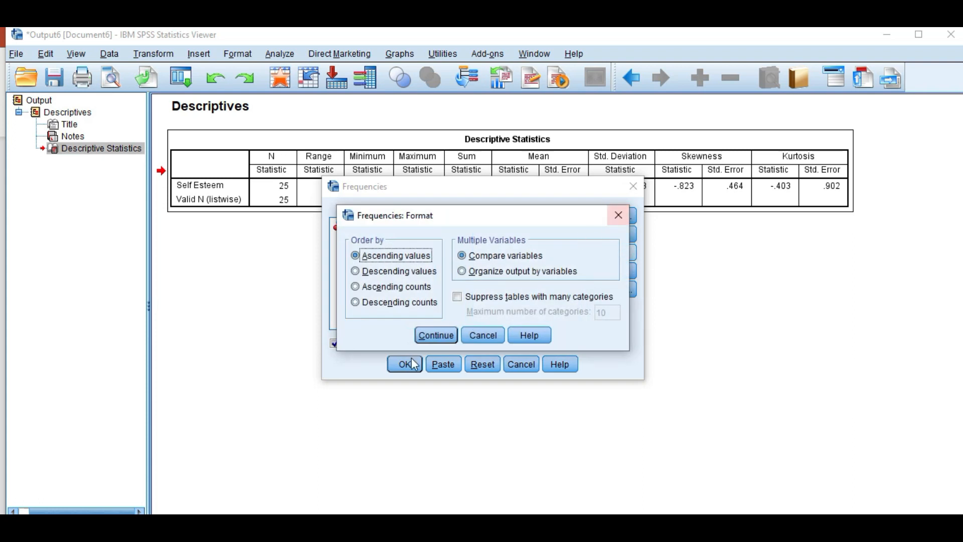
{"action": "left_click", "coordinate": [431, 336]}
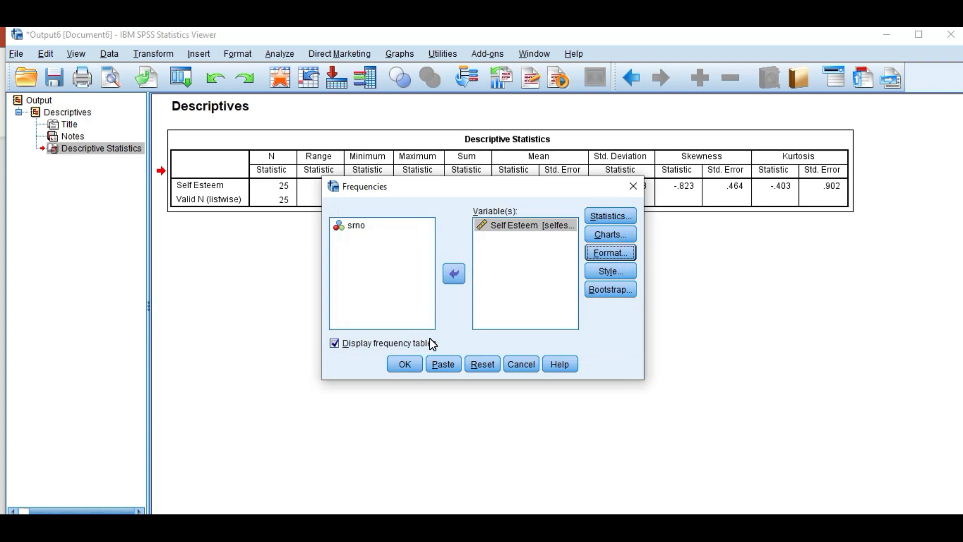
{"action": "left_click", "coordinate": [613, 239]}
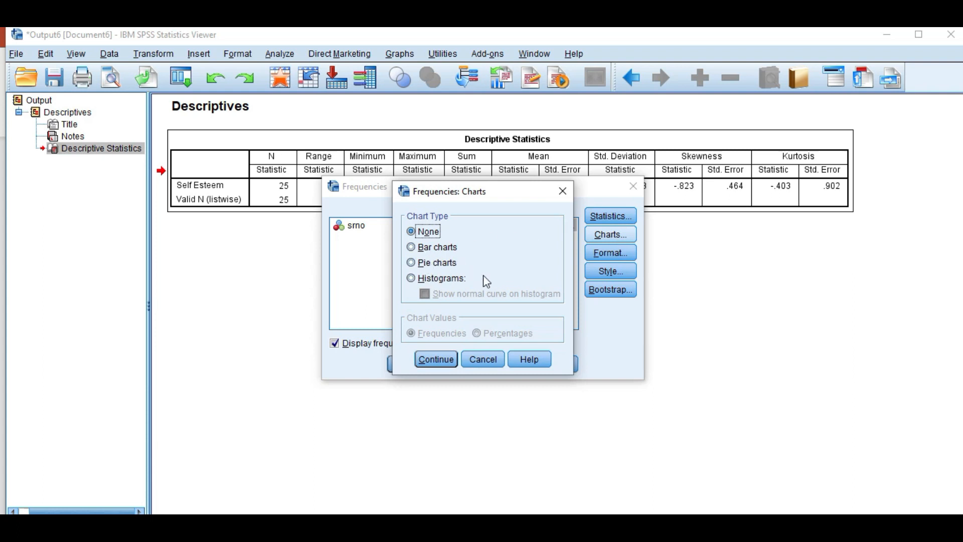
{"action": "left_click", "coordinate": [563, 192]}
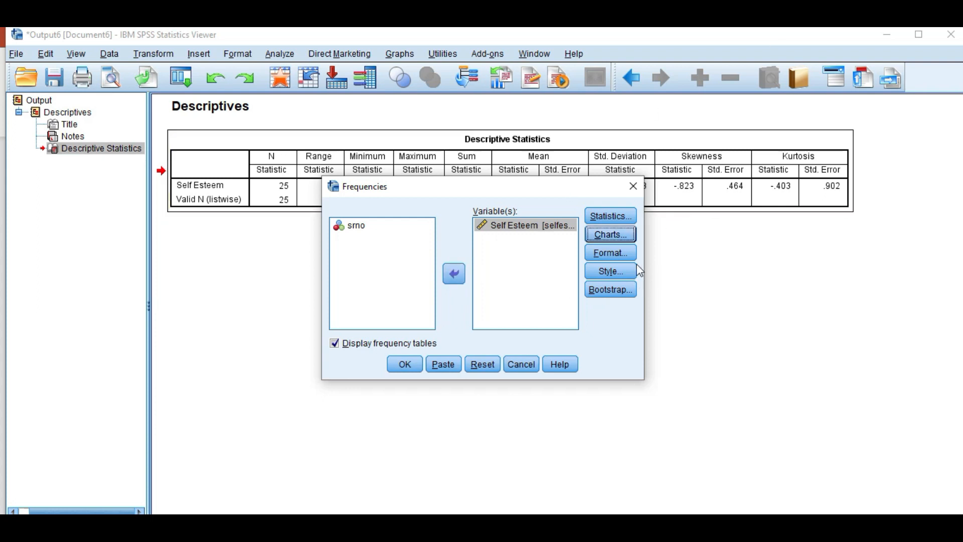
{"action": "left_click", "coordinate": [618, 240]}
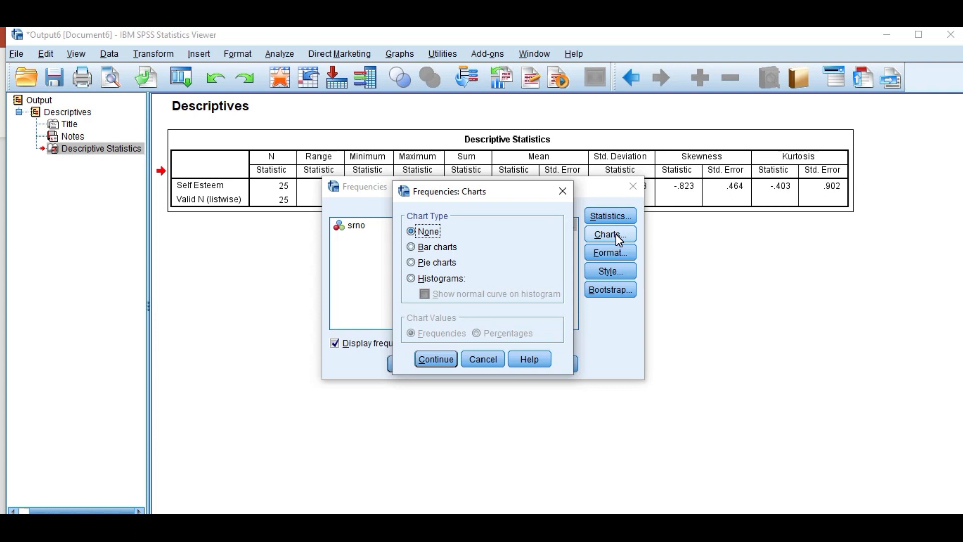
{"action": "left_click", "coordinate": [430, 359]}
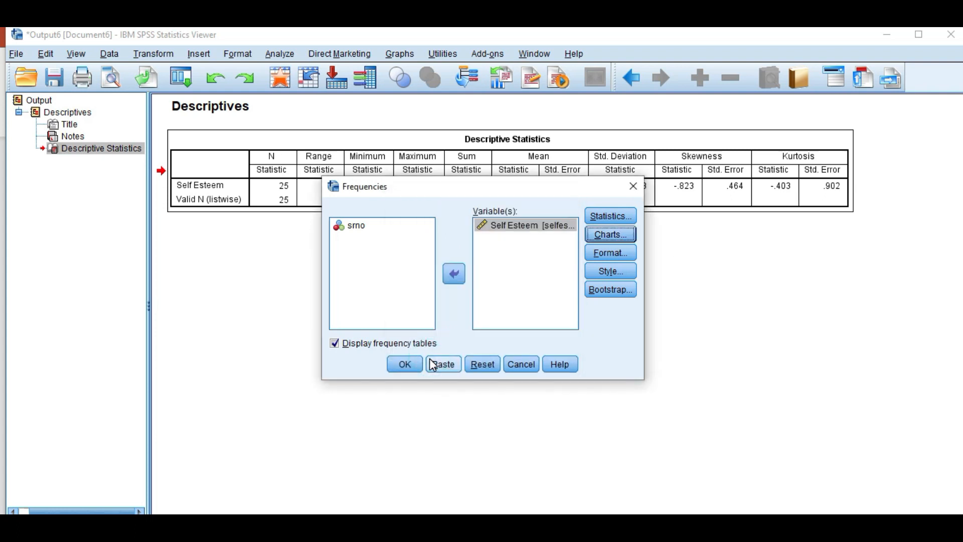
Choose Histograms as the chart type without the normal curve and run the Frequencies analysis.
{"action": "left_click", "coordinate": [612, 236]}
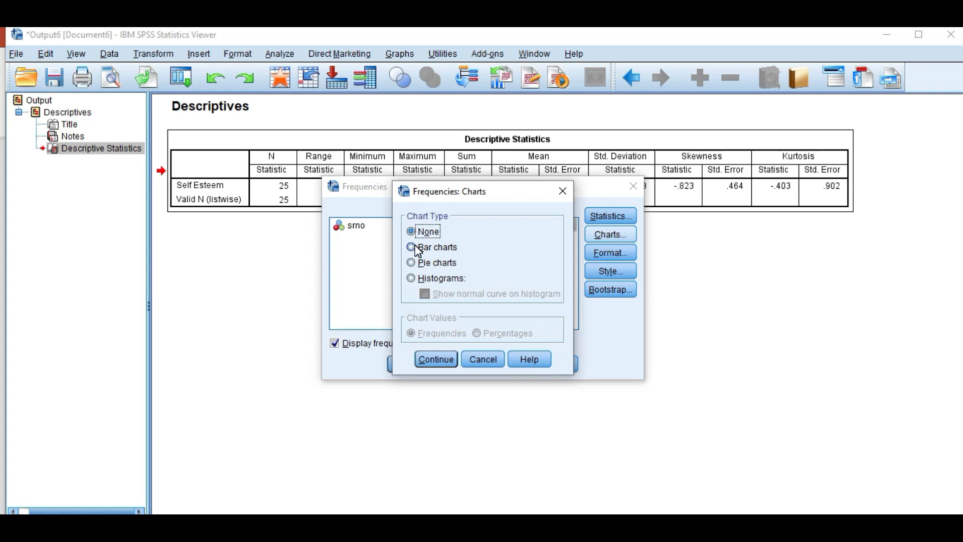
{"action": "left_click", "coordinate": [413, 279]}
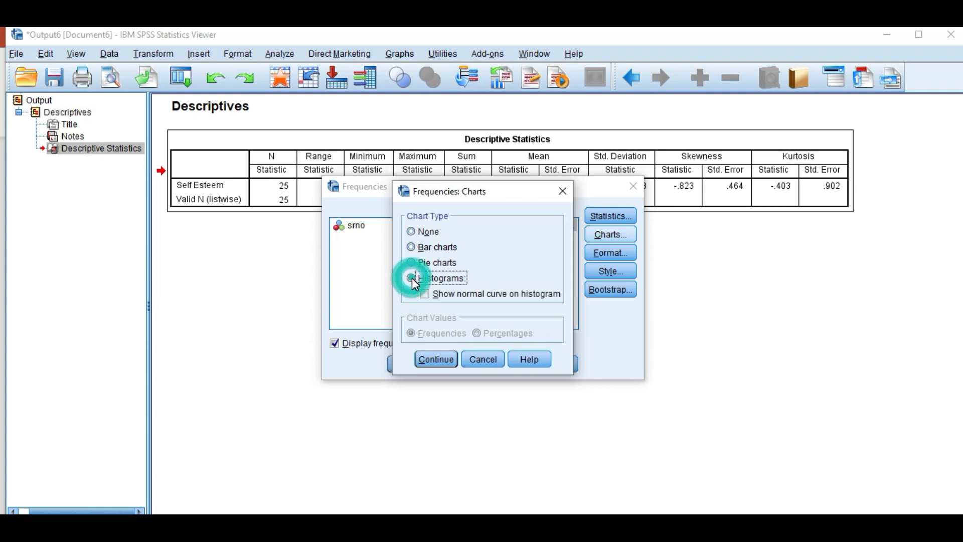
{"action": "left_click", "coordinate": [434, 360]}
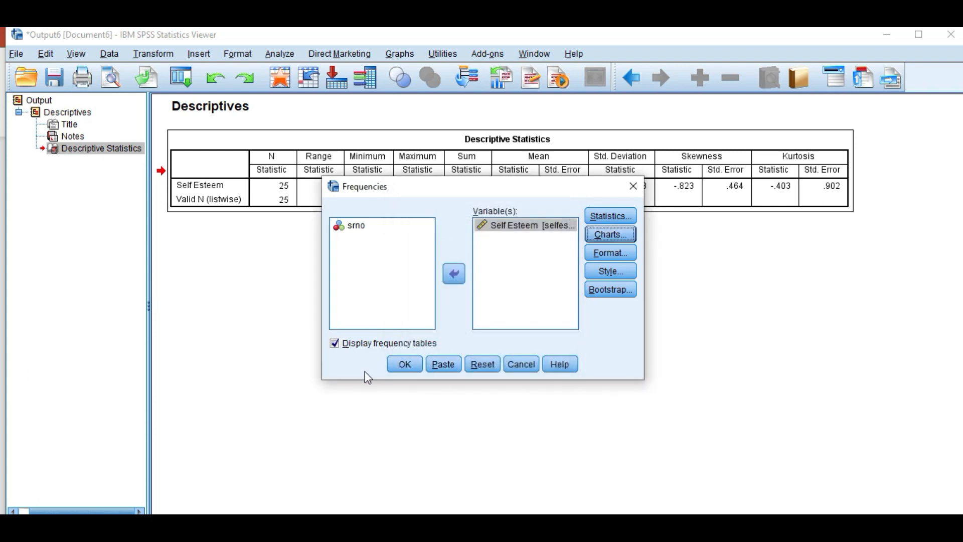
{"action": "left_click", "coordinate": [407, 368]}
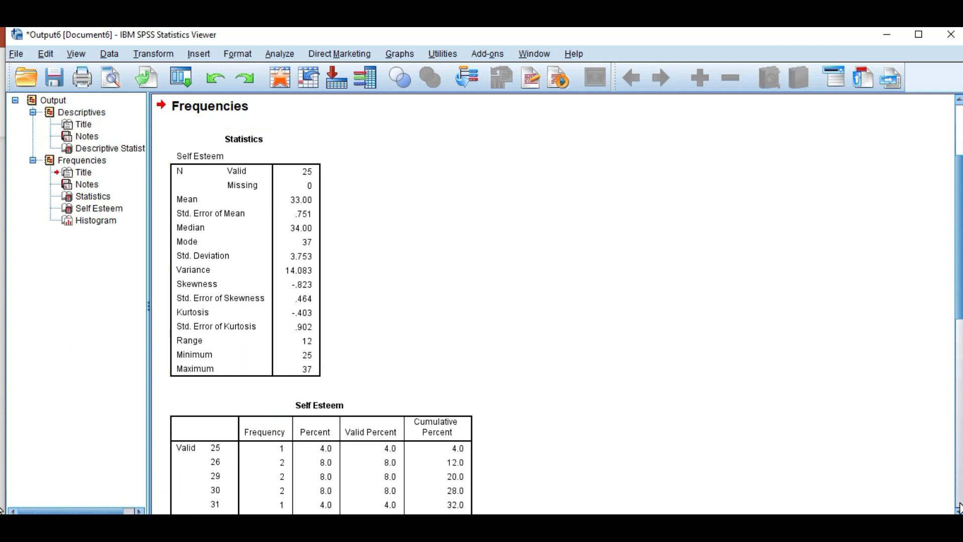
Examine the Frequencies statistics, the Self Esteem frequency table and the histogram, and compare them with the Descriptive Statistics table.
{"action": "scroll", "coordinate": [959, 512], "scroll_direction": "down", "scroll_amount": 5}
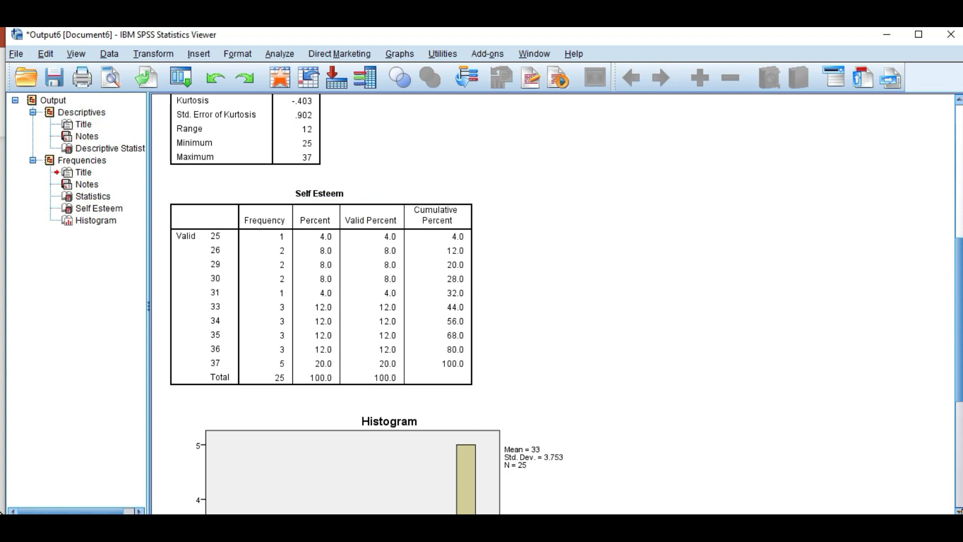
{"action": "scroll", "coordinate": [958, 511], "scroll_direction": "down", "scroll_amount": 3}
{"action": "scroll", "coordinate": [958, 511], "scroll_direction": "down", "scroll_amount": 2}
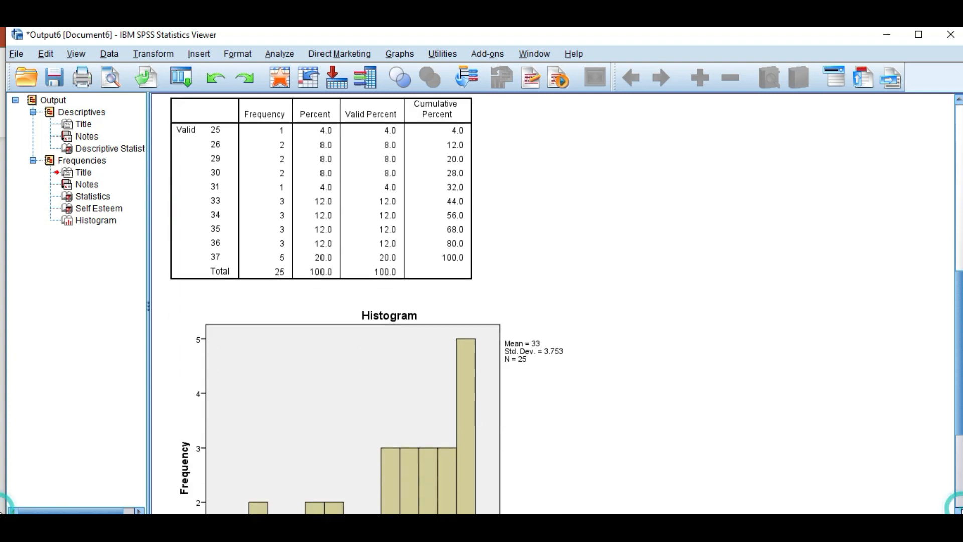
{"action": "scroll", "coordinate": [959, 511], "scroll_direction": "down", "scroll_amount": 6}
{"action": "scroll", "coordinate": [959, 510], "scroll_direction": "down", "scroll_amount": 2}
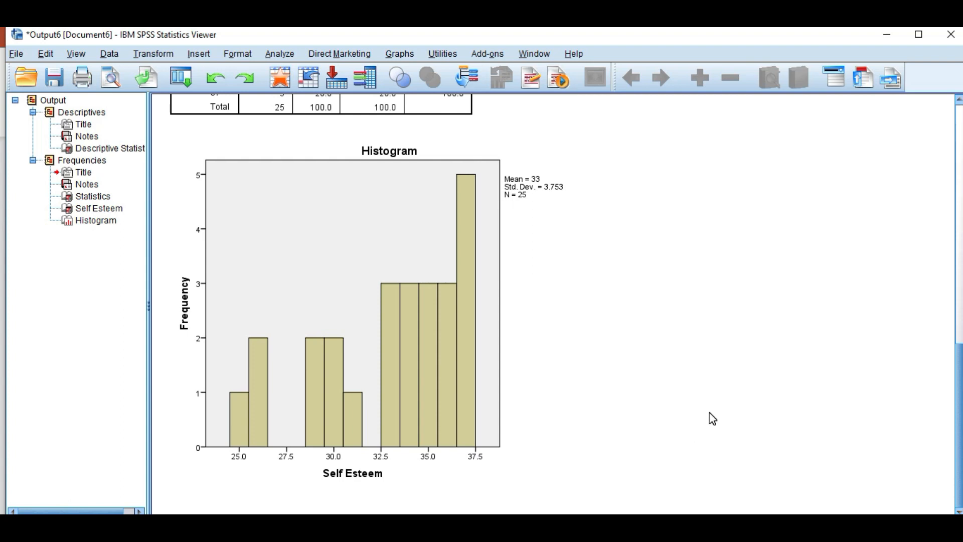
{"action": "left_click", "coordinate": [957, 132]}
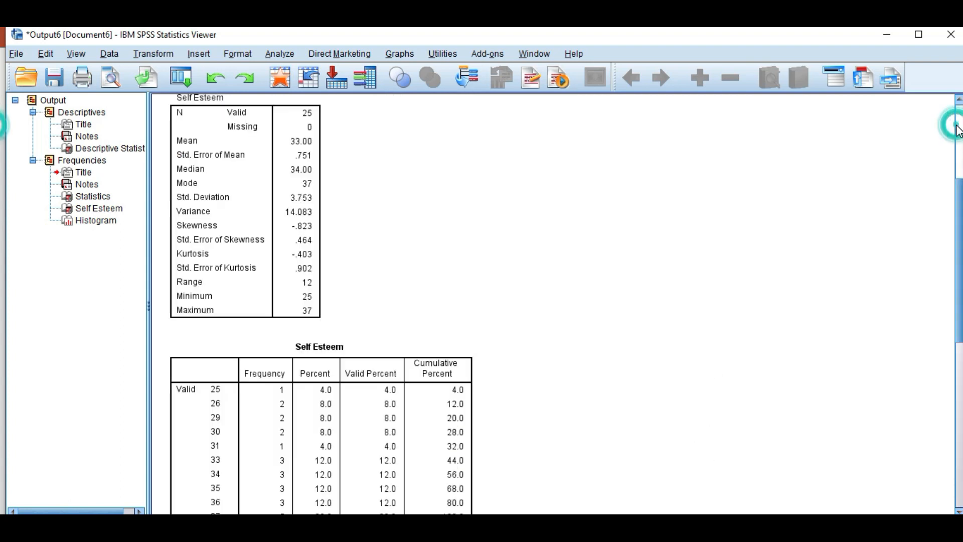
{"action": "left_click", "coordinate": [957, 132]}
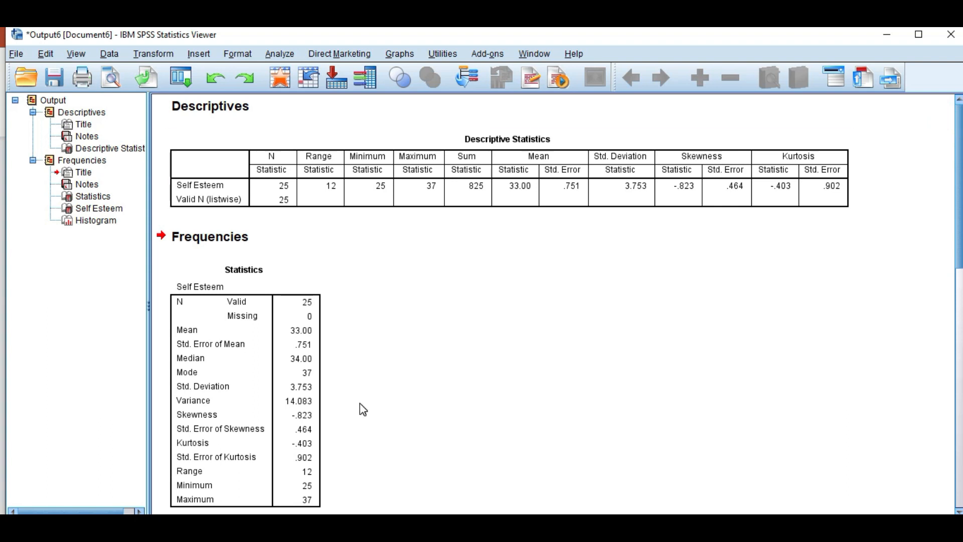
{"action": "left_click", "coordinate": [317, 492]}
{"action": "left_click", "coordinate": [500, 148]}
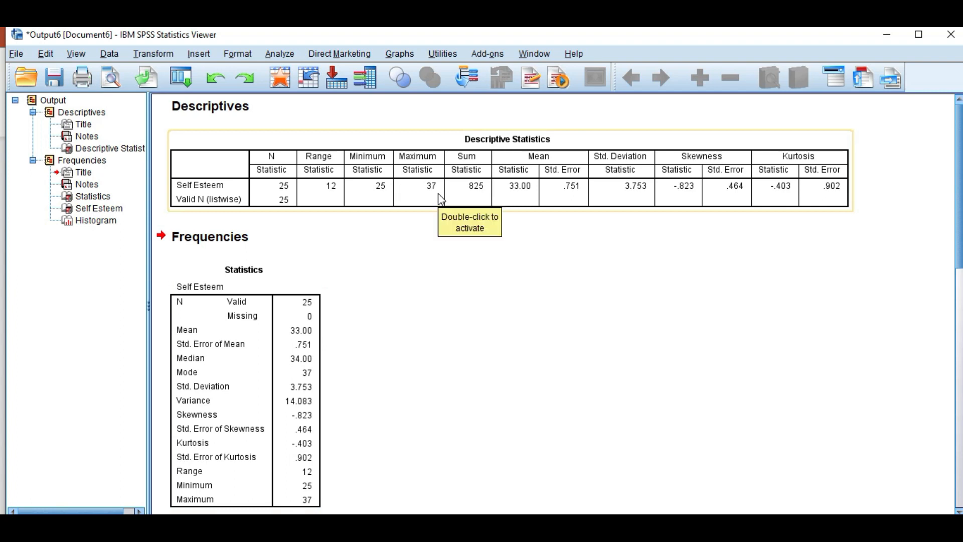
{"action": "left_click", "coordinate": [267, 345]}
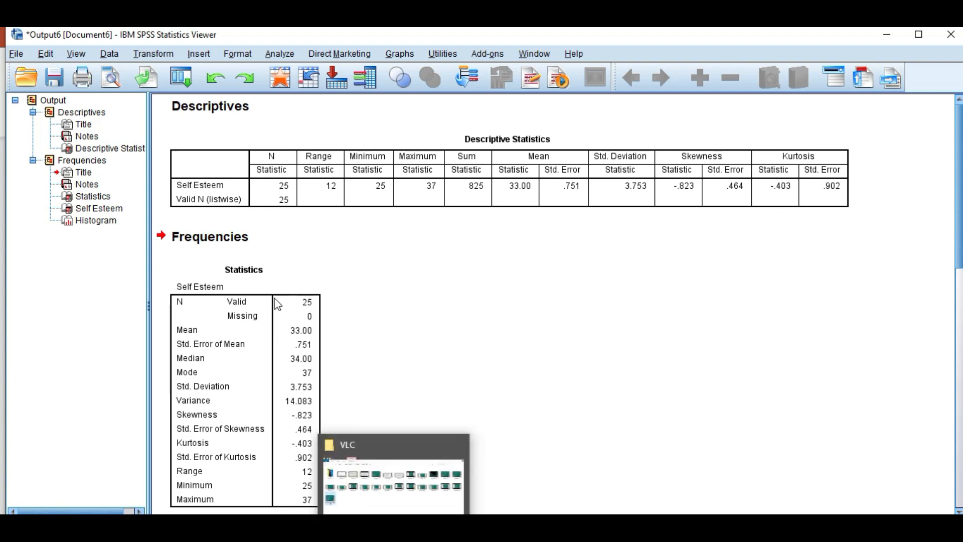
{"action": "left_click", "coordinate": [275, 55]}
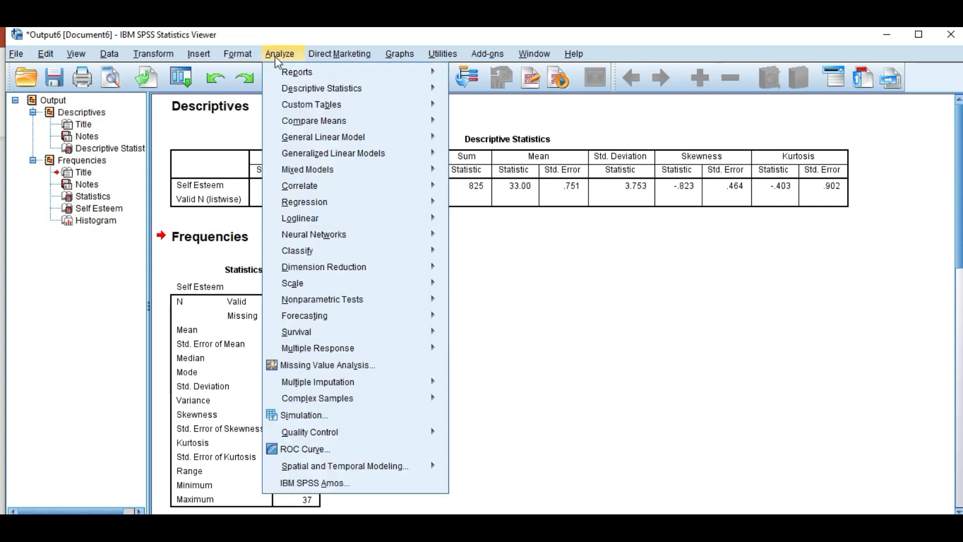
{"action": "mouse_move", "coordinate": [291, 92]}
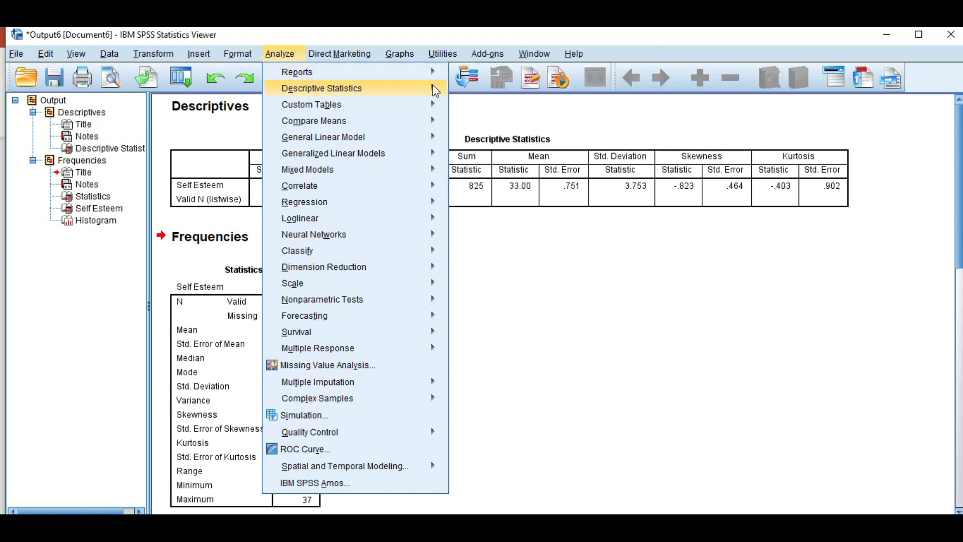
{"action": "mouse_move", "coordinate": [438, 95]}
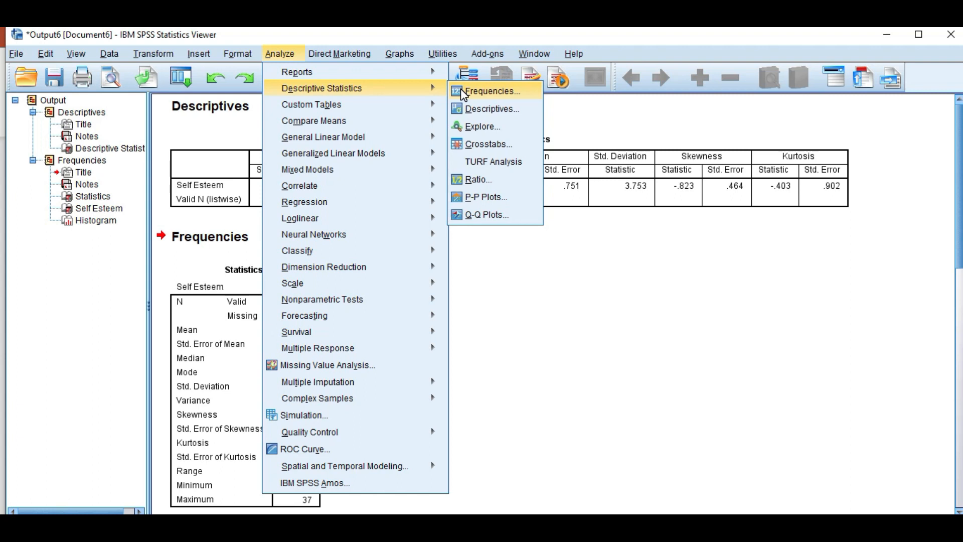
{"action": "left_click", "coordinate": [486, 110]}
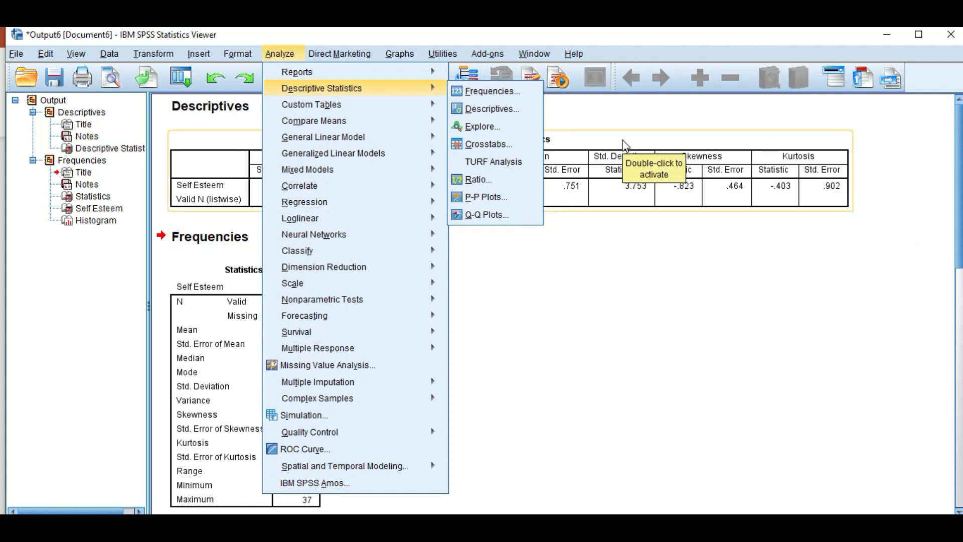
Copy the Descriptive Statistics table from the output.
{"action": "left_click", "coordinate": [623, 143]}
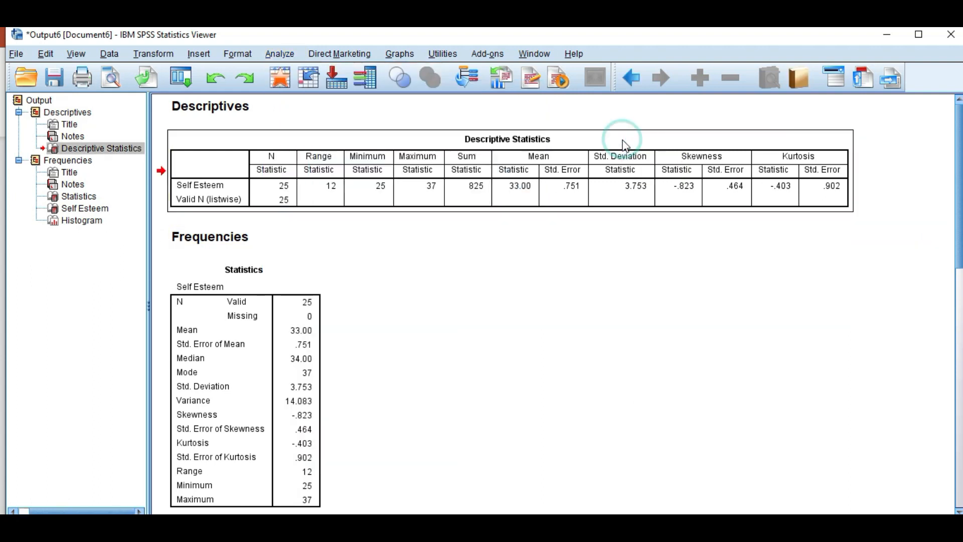
{"action": "right_click", "coordinate": [225, 142]}
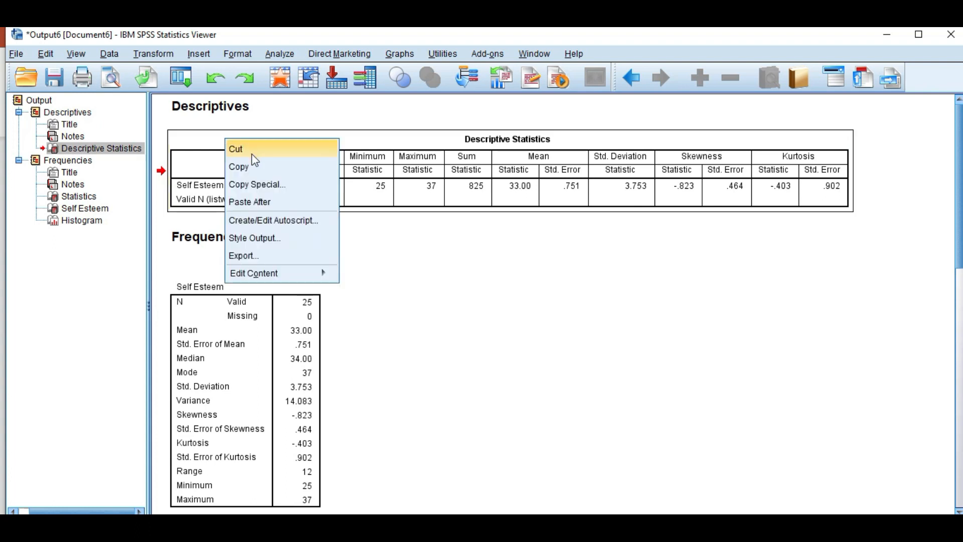
{"action": "left_click", "coordinate": [237, 167]}
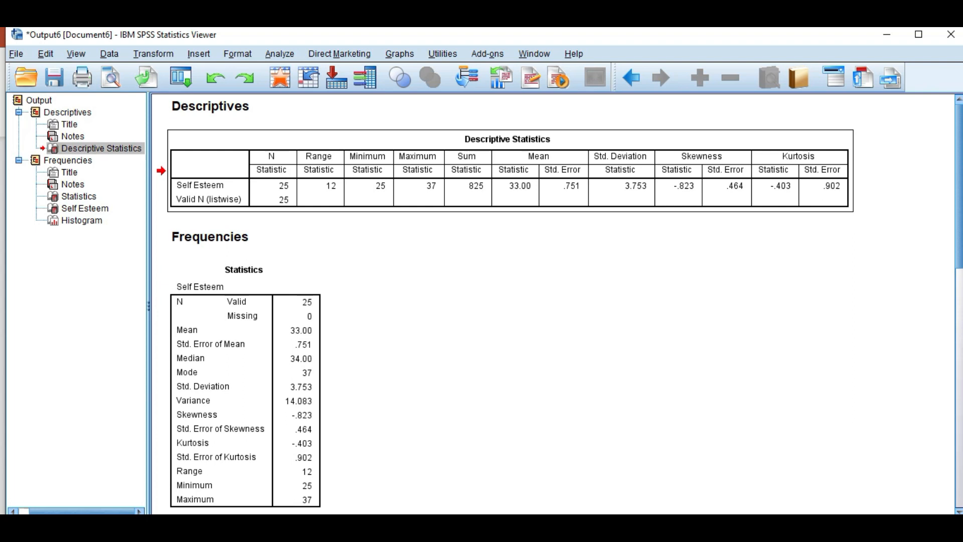
Switch to Word and create a new blank document.
{"action": "key", "text": "alt+Tab"}
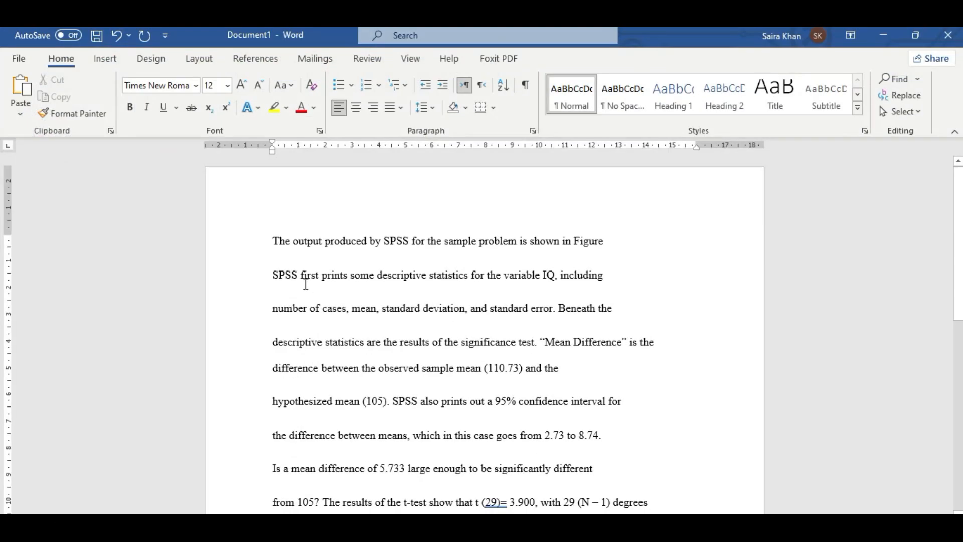
{"action": "left_click", "coordinate": [25, 56]}
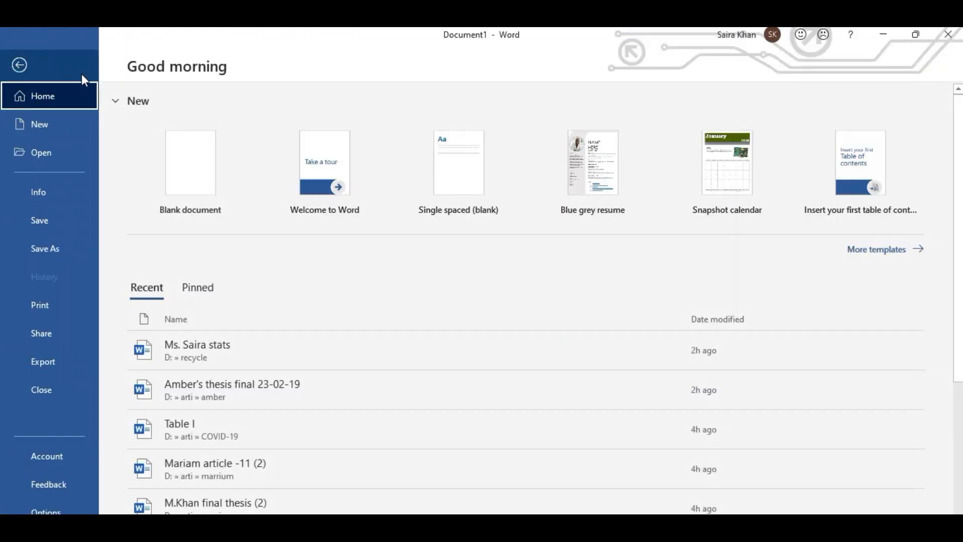
{"action": "left_click", "coordinate": [181, 172]}
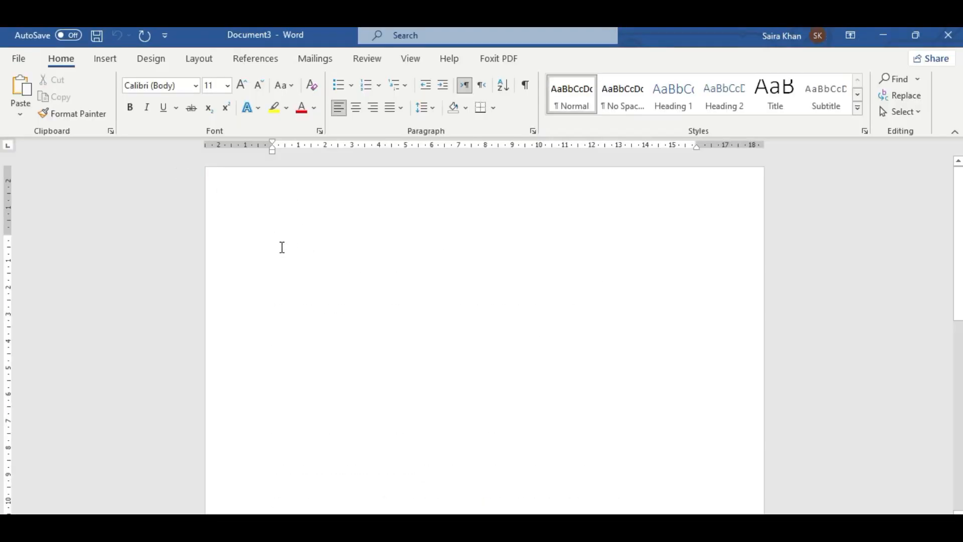
Paste the Descriptive Statistics table into the blank document with its source formatting and use landscape page orientation.
{"action": "right_click", "coordinate": [282, 248]}
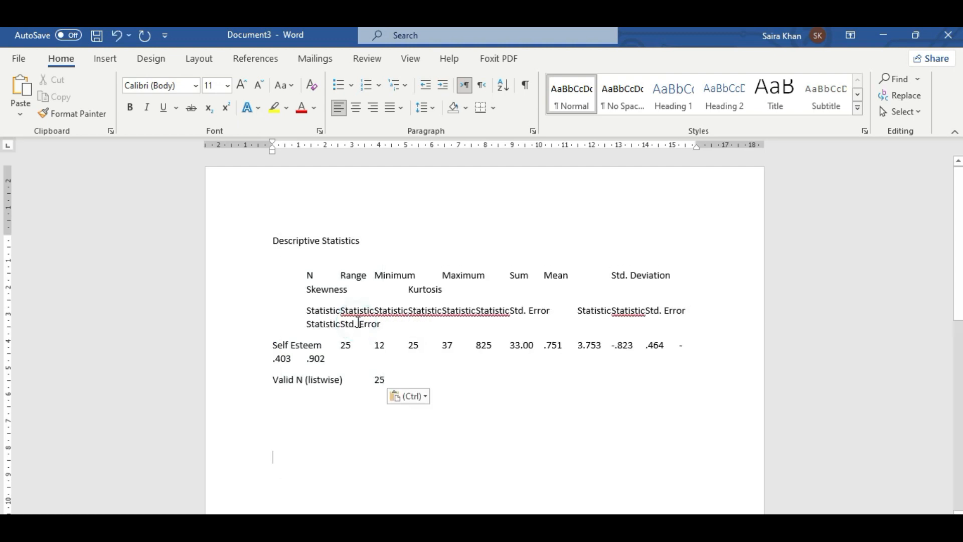
{"action": "key", "text": "ctrl+z"}
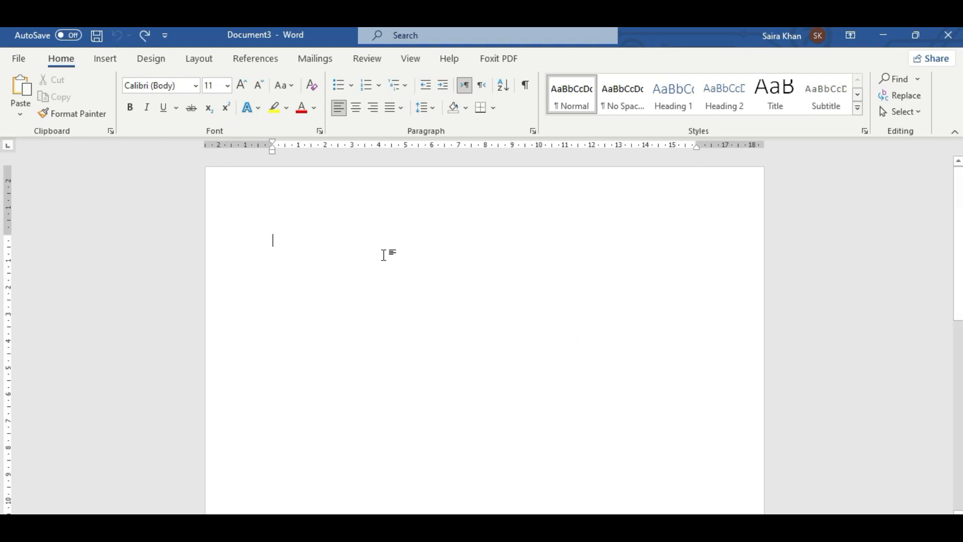
{"action": "right_click", "coordinate": [384, 254]}
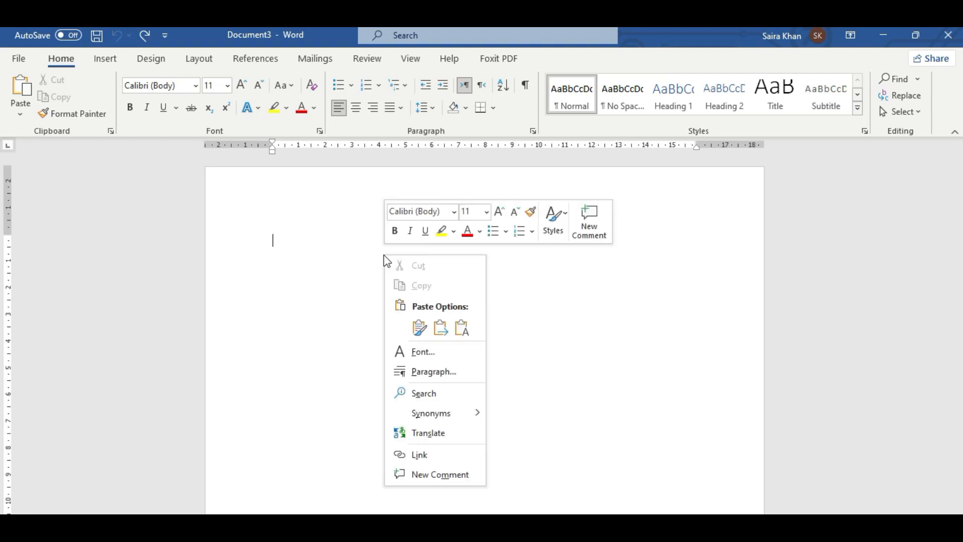
{"action": "left_click", "coordinate": [419, 328]}
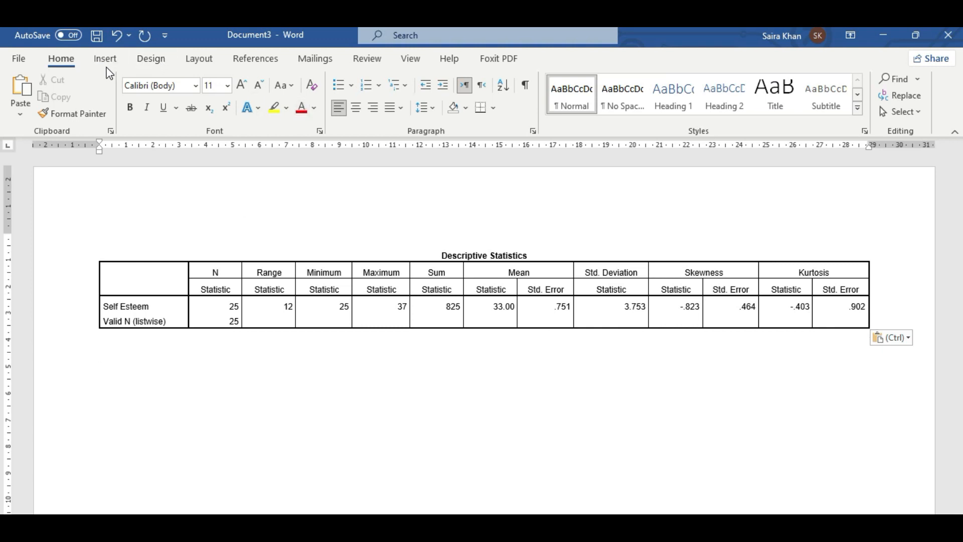
{"action": "left_click", "coordinate": [209, 69]}
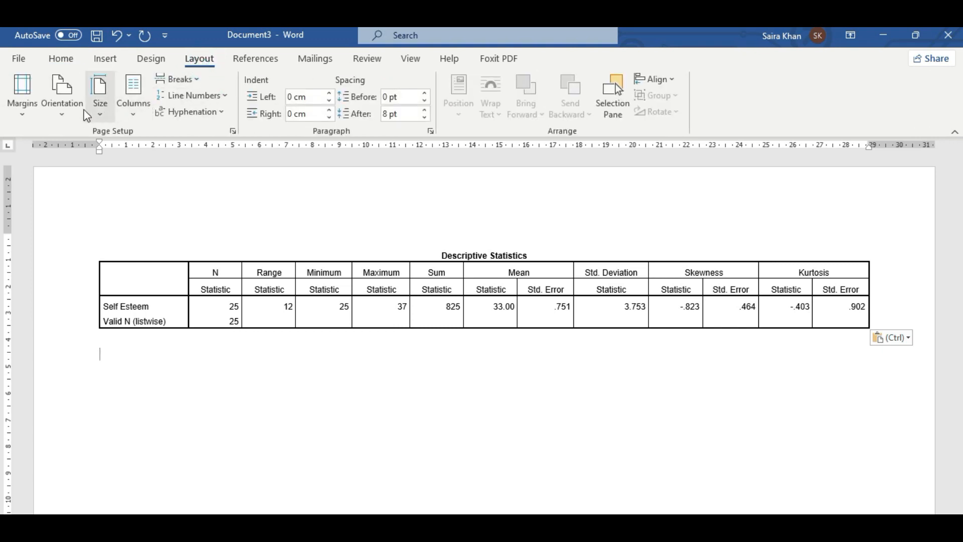
{"action": "left_click", "coordinate": [61, 118]}
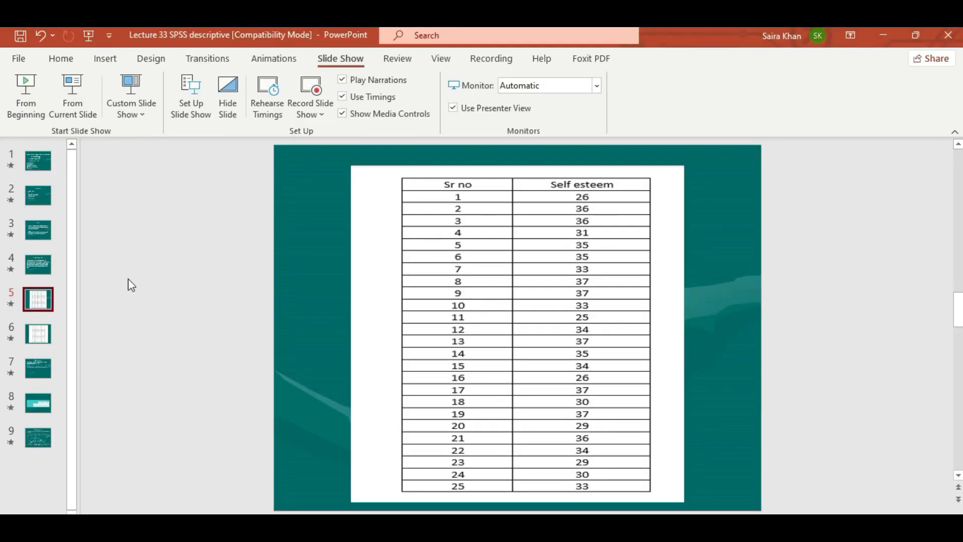
In the PowerPoint lecture, view the Depression scores on slide 6 and the Reporting text on slide 7.
{"action": "left_click", "coordinate": [40, 337]}
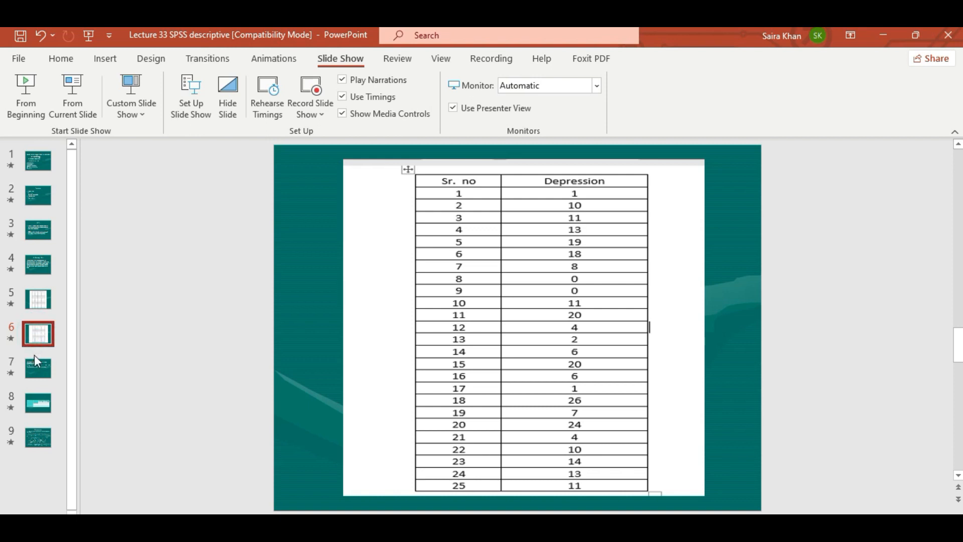
{"action": "left_click", "coordinate": [35, 371]}
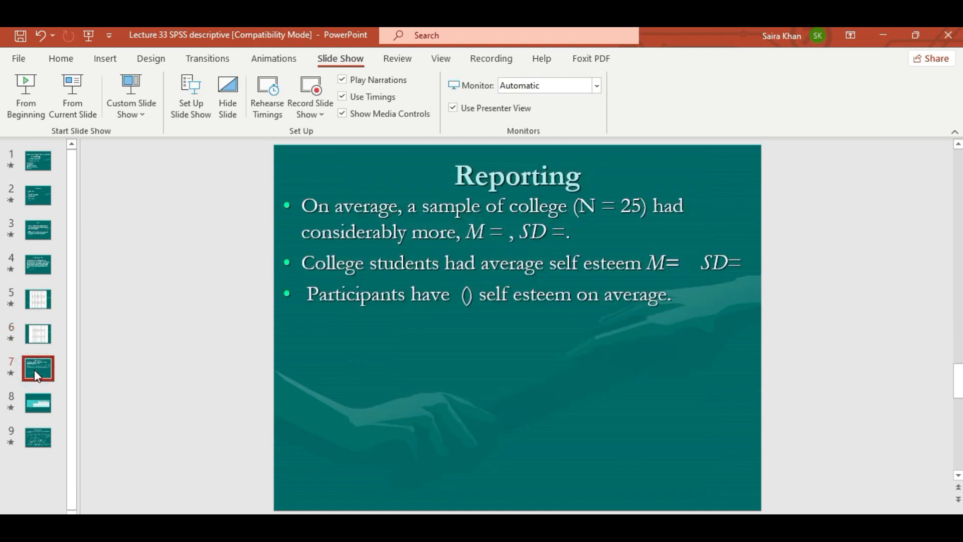